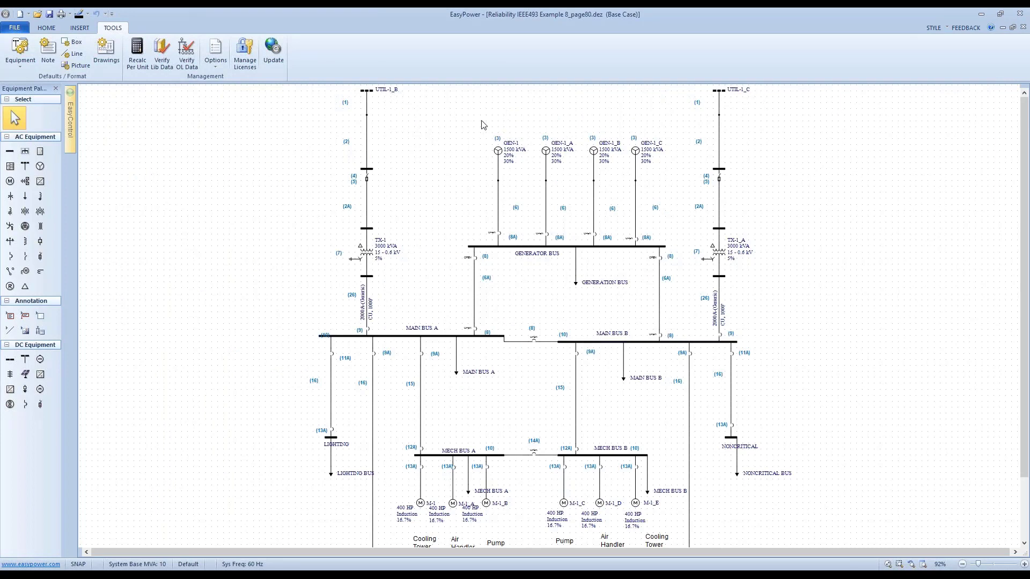
{"action": "left_click_drag", "start_coordinate": [478, 121], "coordinate": [678, 179]}
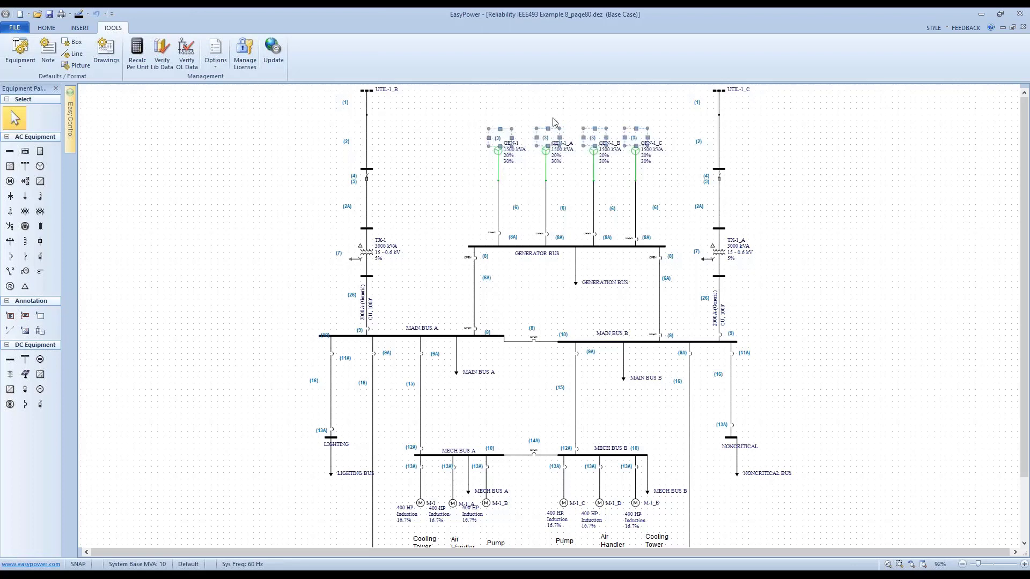
{"action": "left_click", "coordinate": [552, 119]}
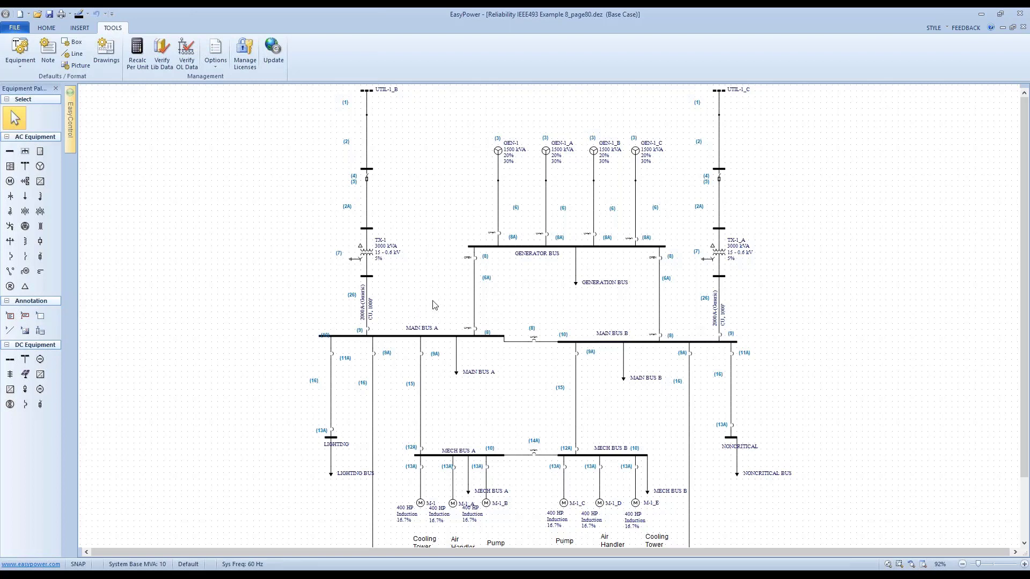
{"action": "left_click", "coordinate": [338, 447]}
{"action": "scroll", "coordinate": [751, 460], "scroll_direction": "down", "scroll_amount": 1}
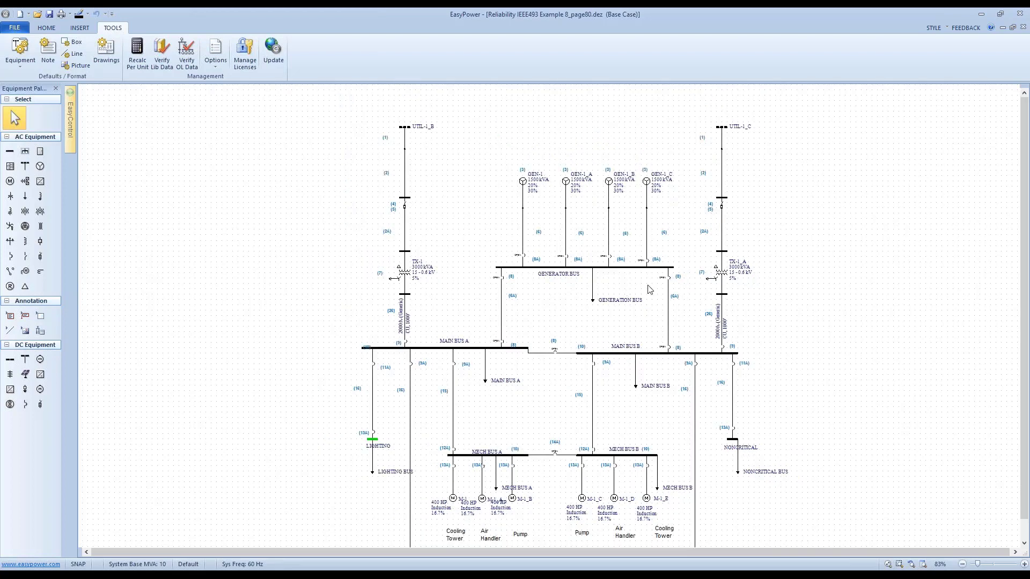
{"action": "scroll", "coordinate": [729, 258], "scroll_direction": "up", "scroll_amount": 1}
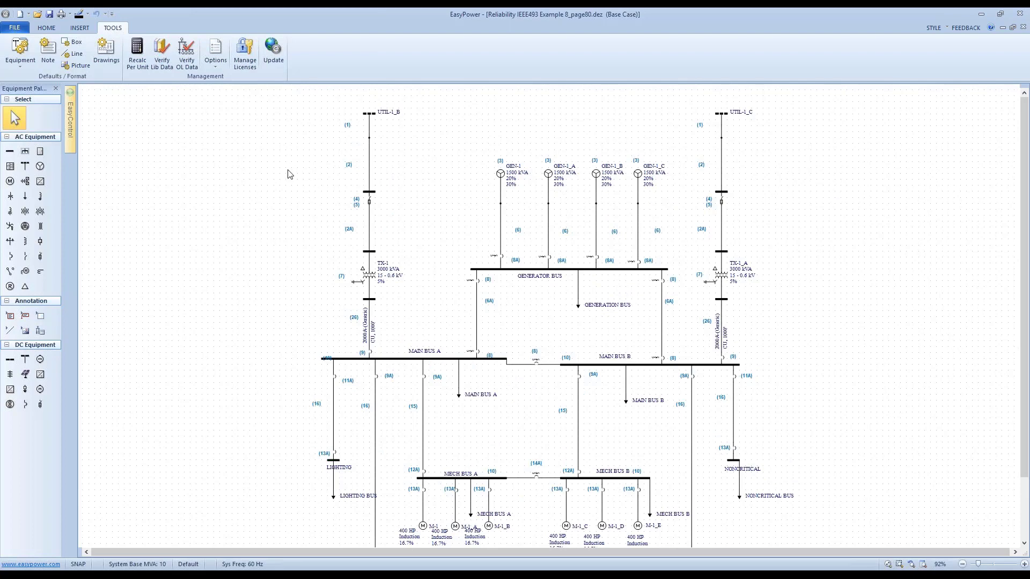
Import reliability metrics from the Annex Q library to the equipment on the current one-line
{"action": "left_click", "coordinate": [46, 27]}
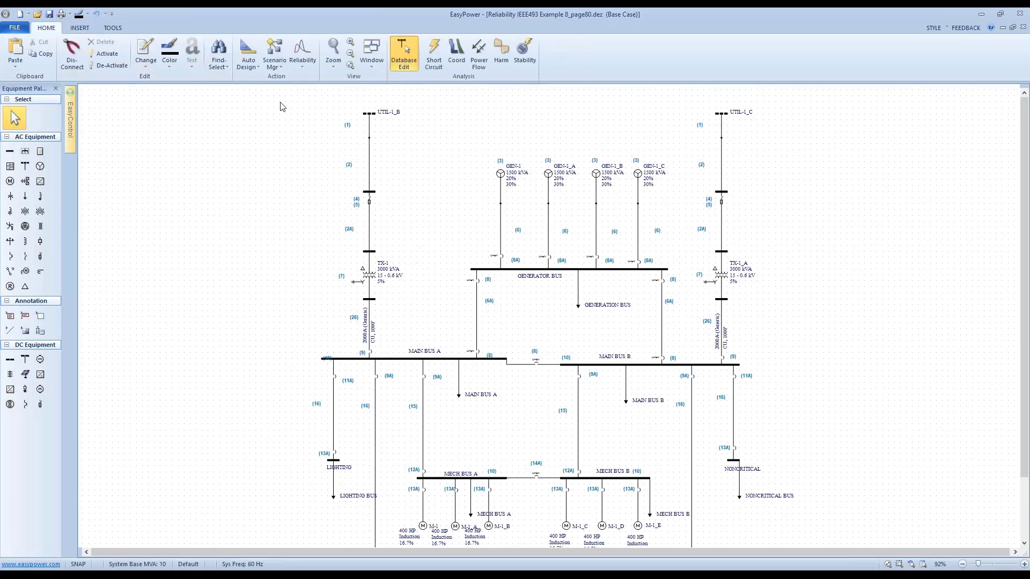
{"action": "left_click", "coordinate": [305, 66]}
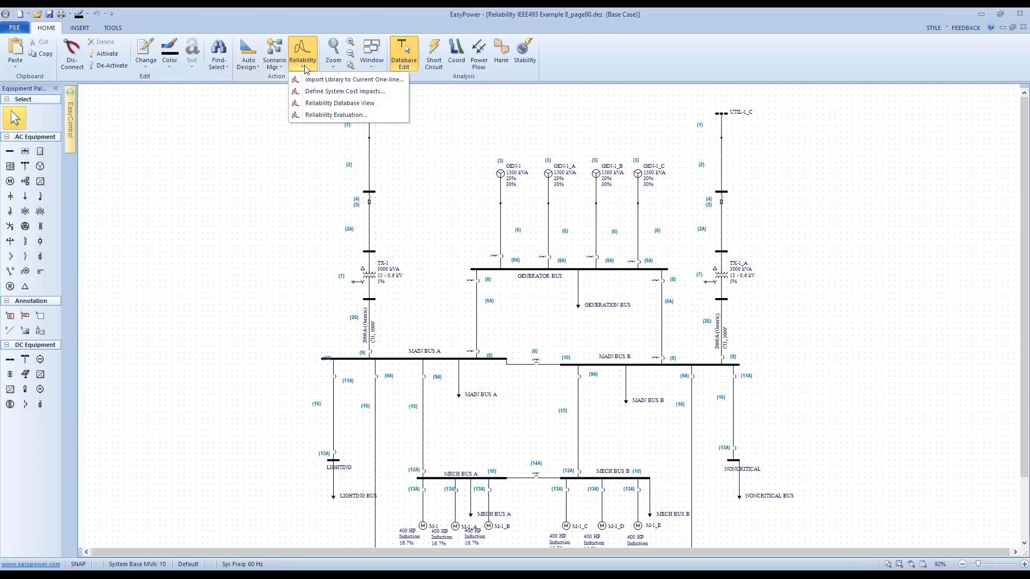
{"action": "left_click", "coordinate": [249, 207]}
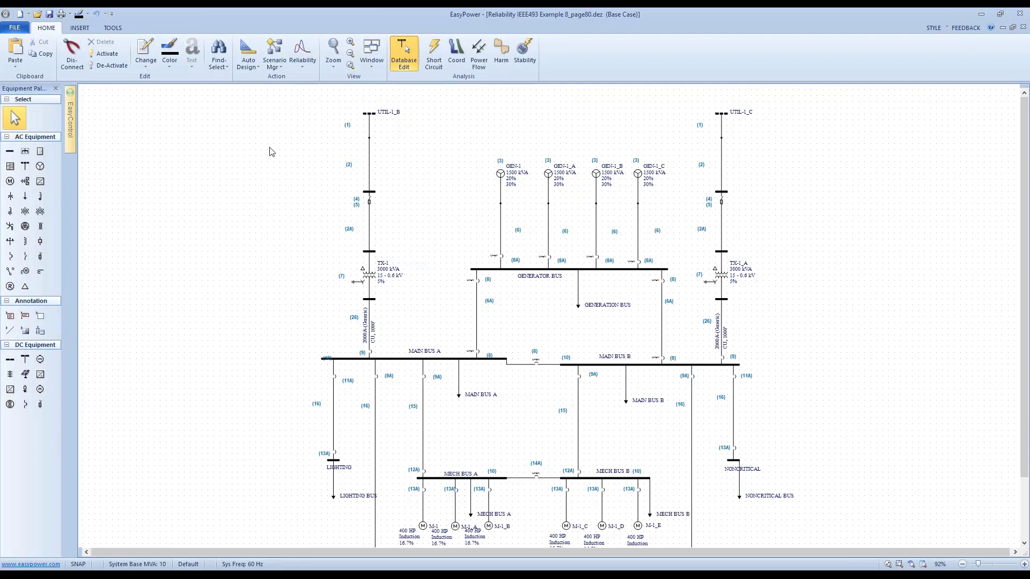
{"action": "left_click", "coordinate": [302, 64]}
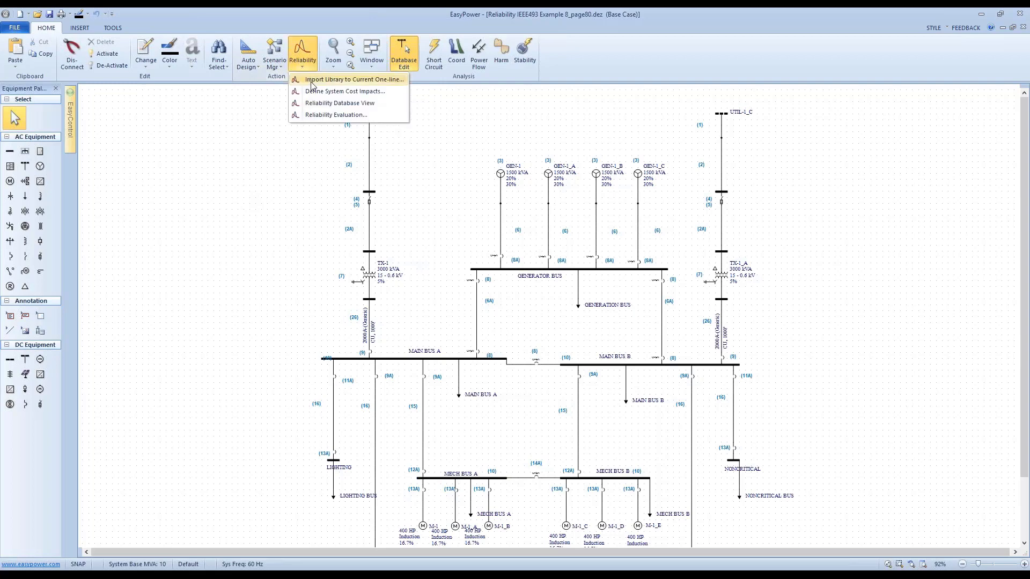
{"action": "left_click", "coordinate": [312, 84]}
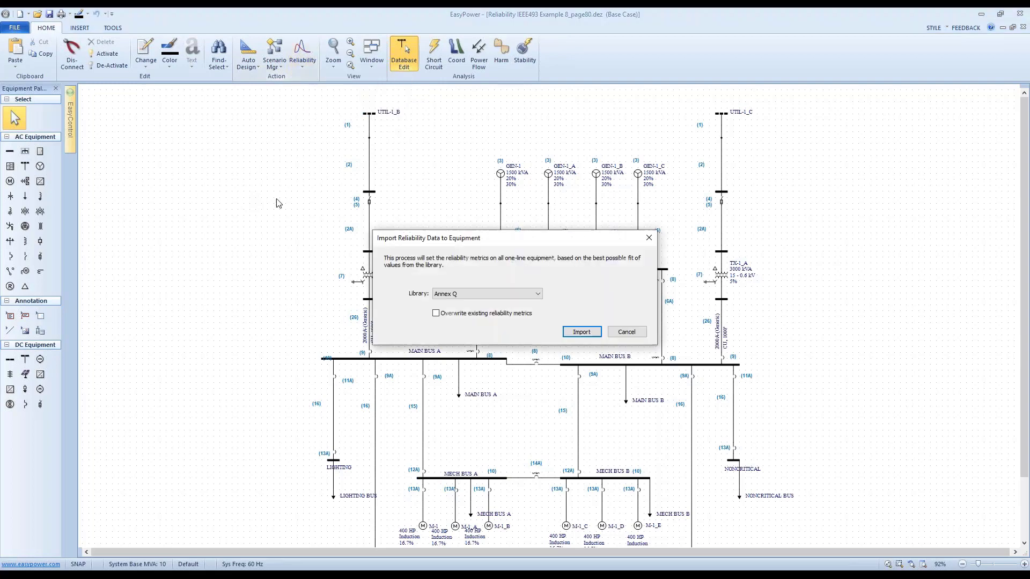
{"action": "left_click", "coordinate": [502, 297]}
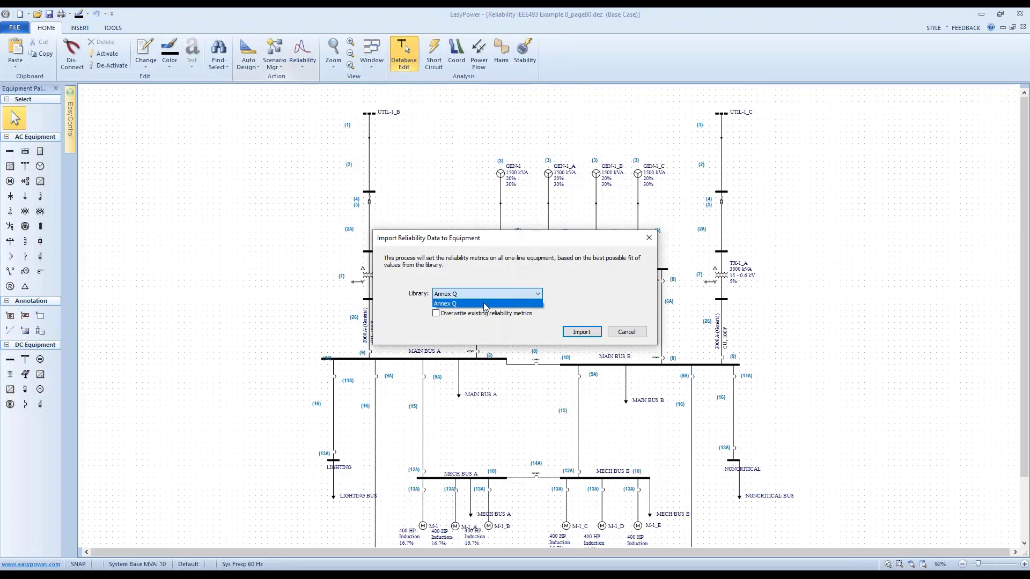
{"action": "left_click", "coordinate": [486, 304]}
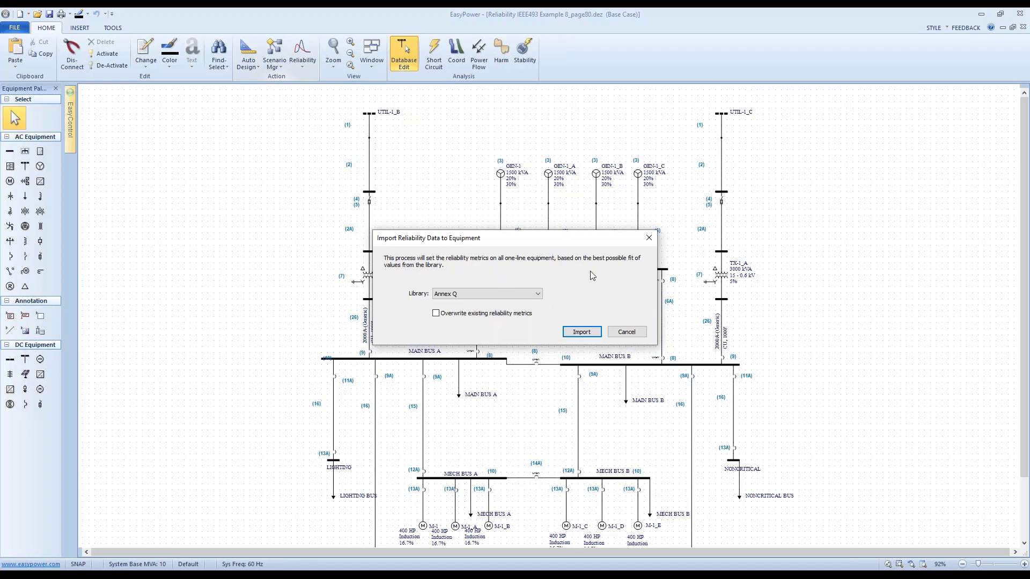
{"action": "left_click", "coordinate": [513, 295]}
{"action": "left_click", "coordinate": [511, 276]}
{"action": "left_click_drag", "start_coordinate": [542, 246], "coordinate": [358, 198]}
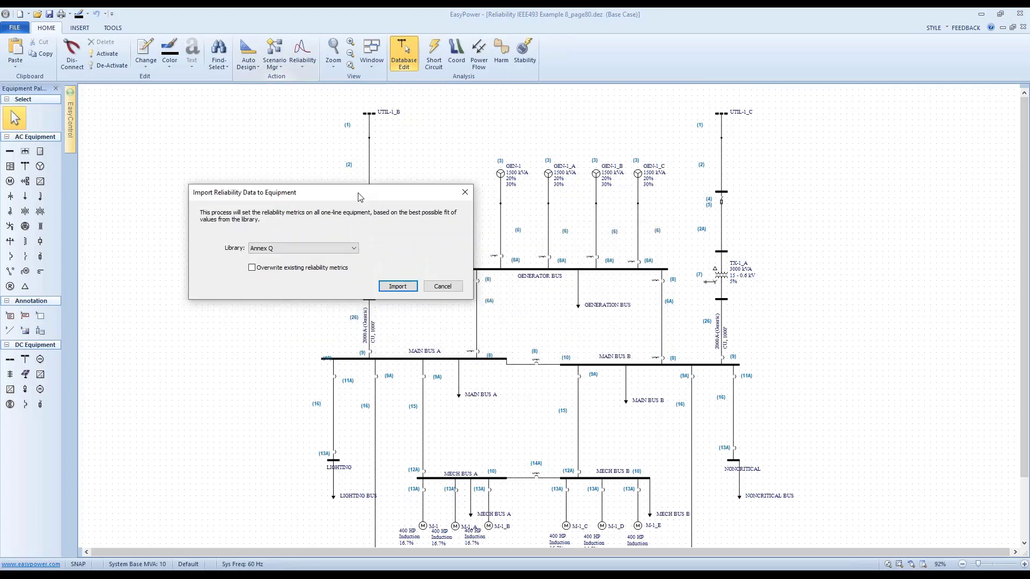
{"action": "left_click", "coordinate": [274, 272]}
{"action": "left_click", "coordinate": [398, 286]}
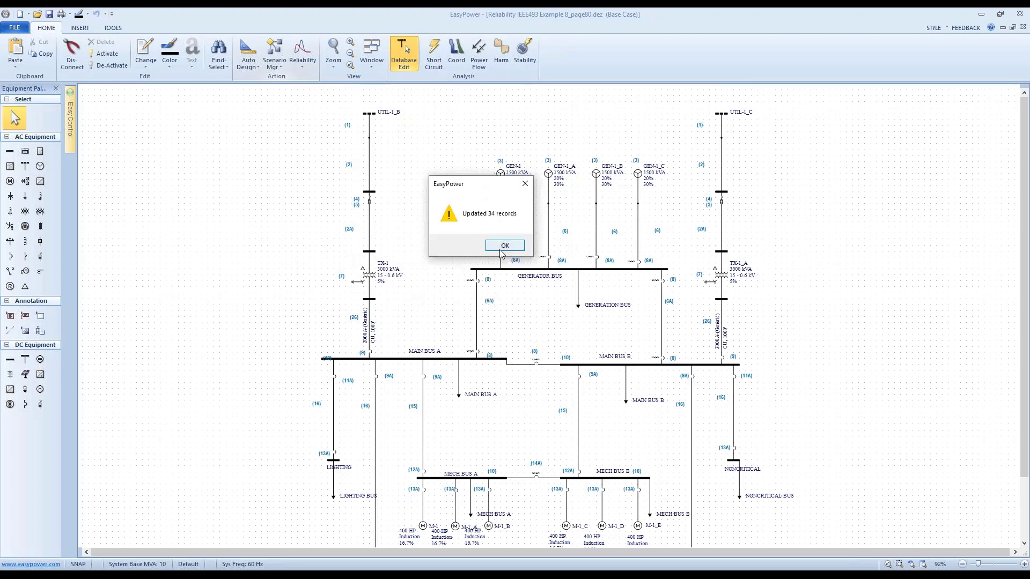
{"action": "left_click", "coordinate": [504, 245]}
Review the equipment's reliability metrics in the Reliability Database View, and return to the one-line diagram
{"action": "left_click", "coordinate": [301, 65]}
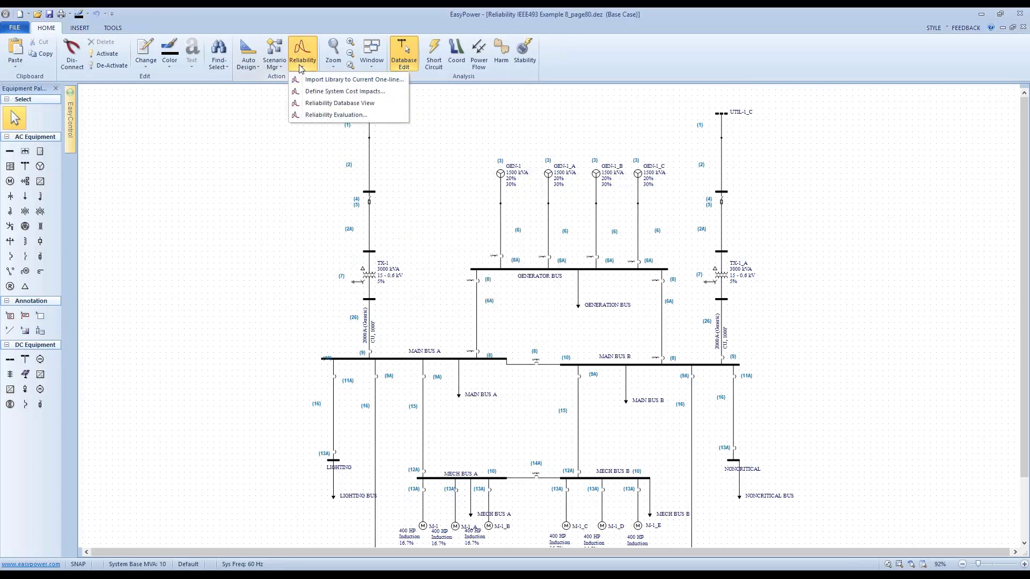
{"action": "left_click", "coordinate": [313, 104]}
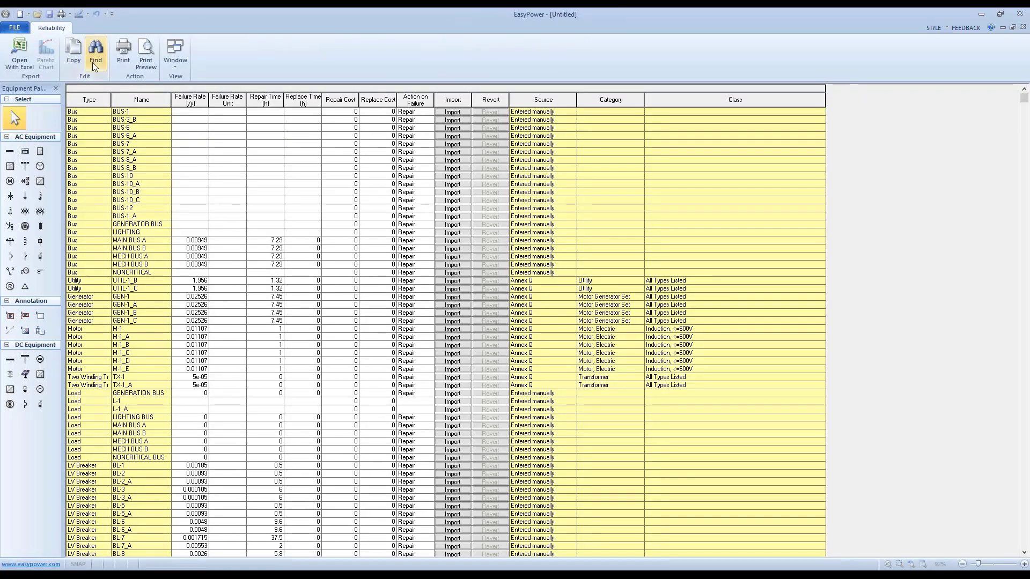
{"action": "left_click", "coordinate": [15, 28]}
{"action": "left_click", "coordinate": [268, 14]}
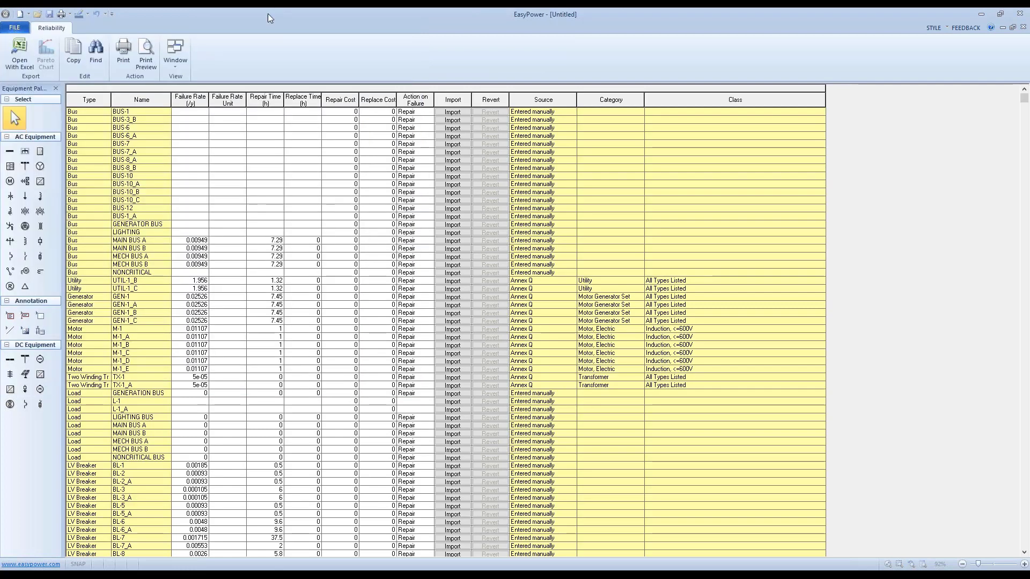
{"action": "left_click", "coordinate": [171, 69]}
{"action": "left_click", "coordinate": [313, 216]}
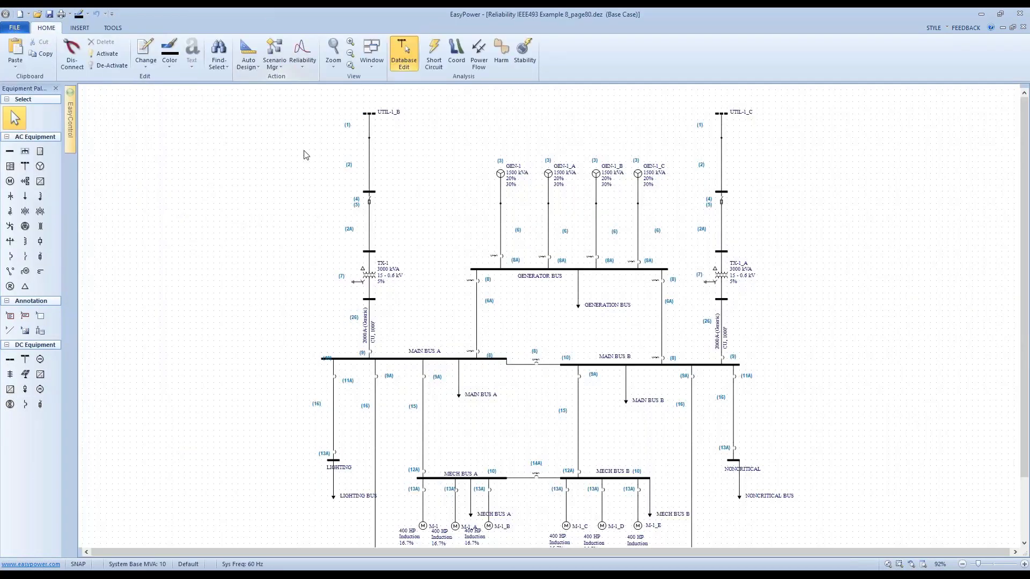
Open the data of utility UTIL-1_B and examine its failure rate, repair and replace times, and cost fields among the reliability metrics
{"action": "left_click", "coordinate": [373, 115]}
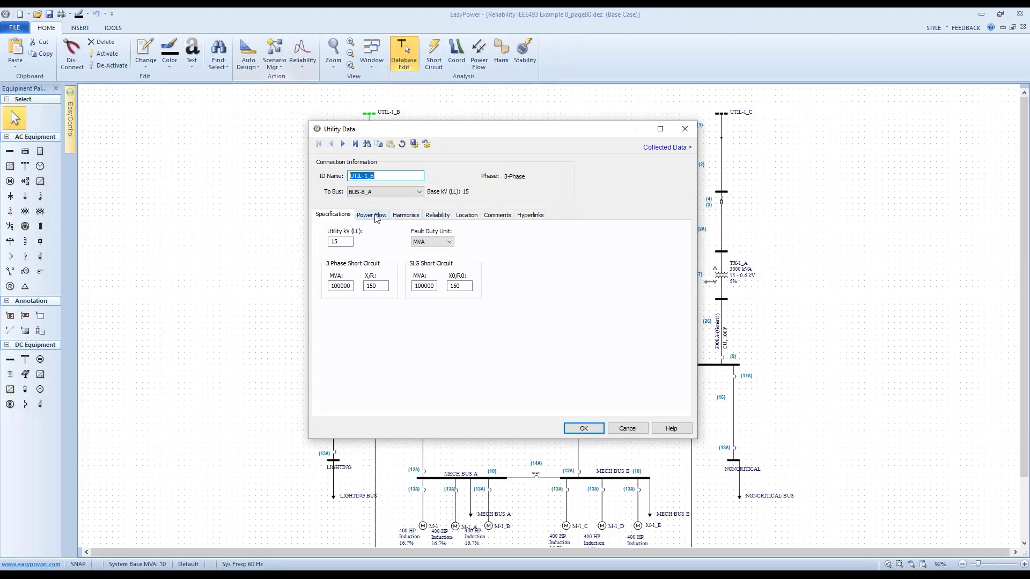
{"action": "left_click", "coordinate": [450, 219]}
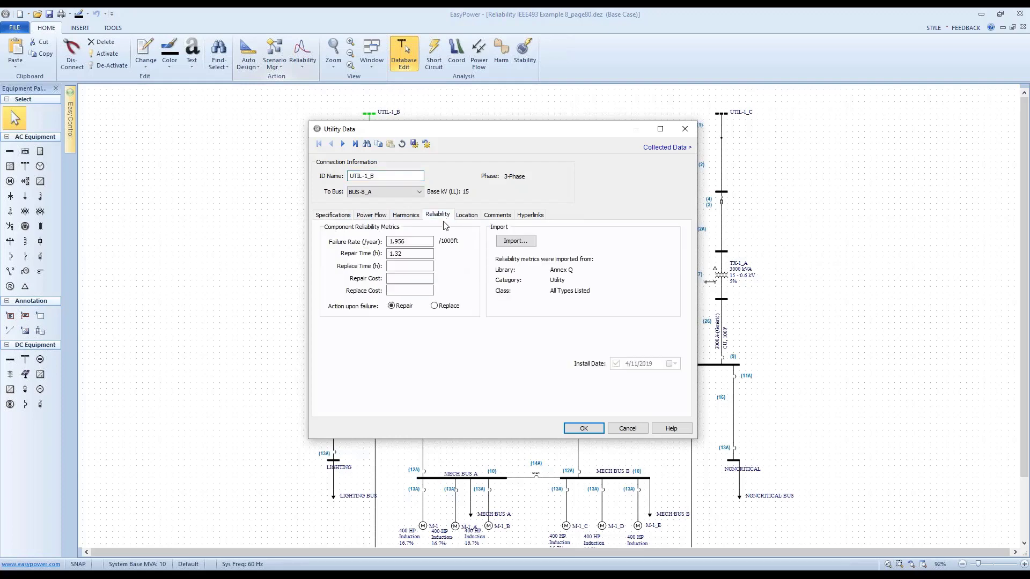
{"action": "left_click", "coordinate": [408, 242]}
{"action": "left_click_drag", "start_coordinate": [460, 138], "coordinate": [616, 113]}
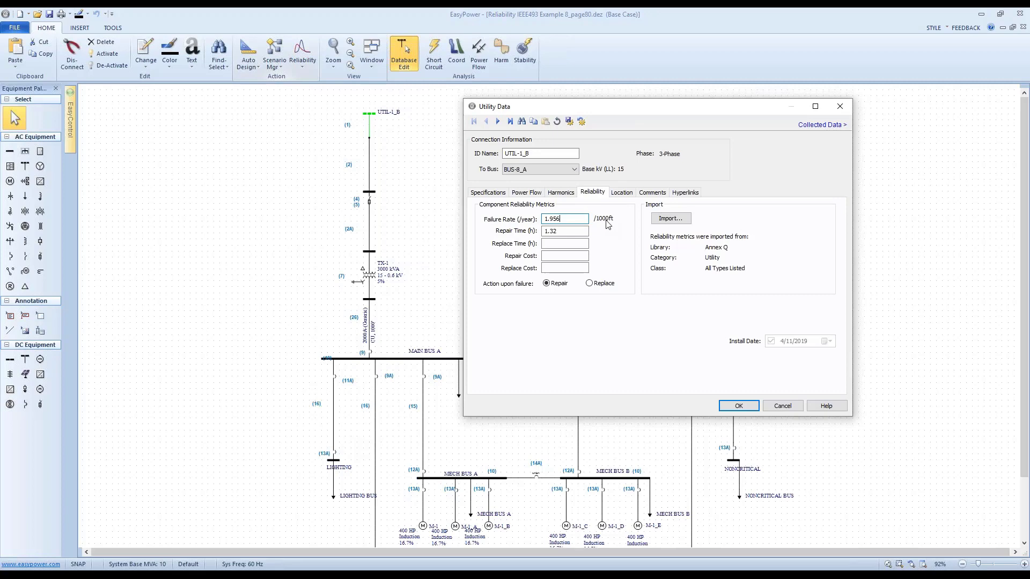
{"action": "left_click", "coordinate": [563, 231]}
{"action": "left_click_drag", "start_coordinate": [563, 231], "coordinate": [535, 229]}
{"action": "left_click", "coordinate": [560, 244]}
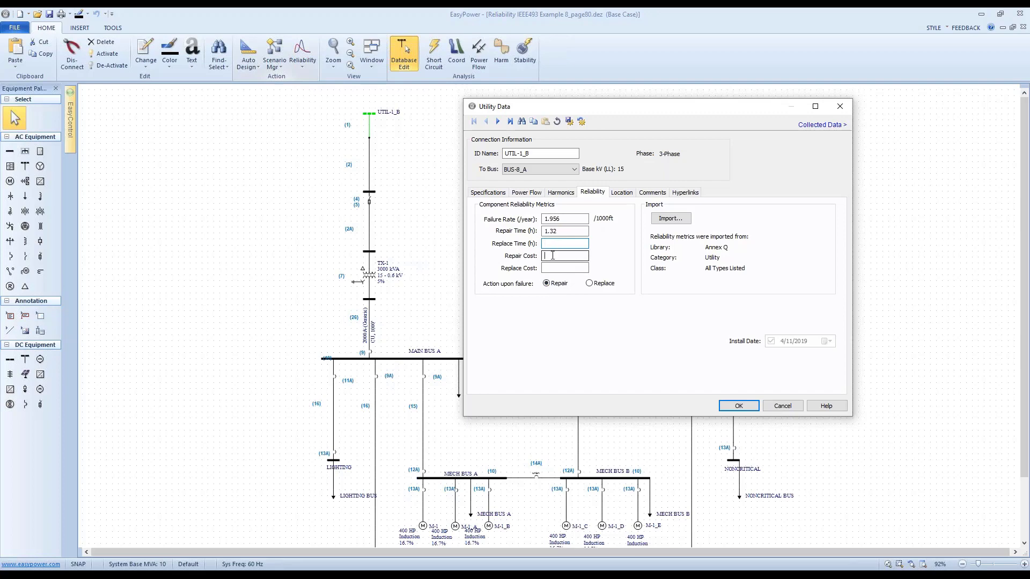
{"action": "left_click", "coordinate": [552, 256]}
{"action": "left_click", "coordinate": [548, 267]}
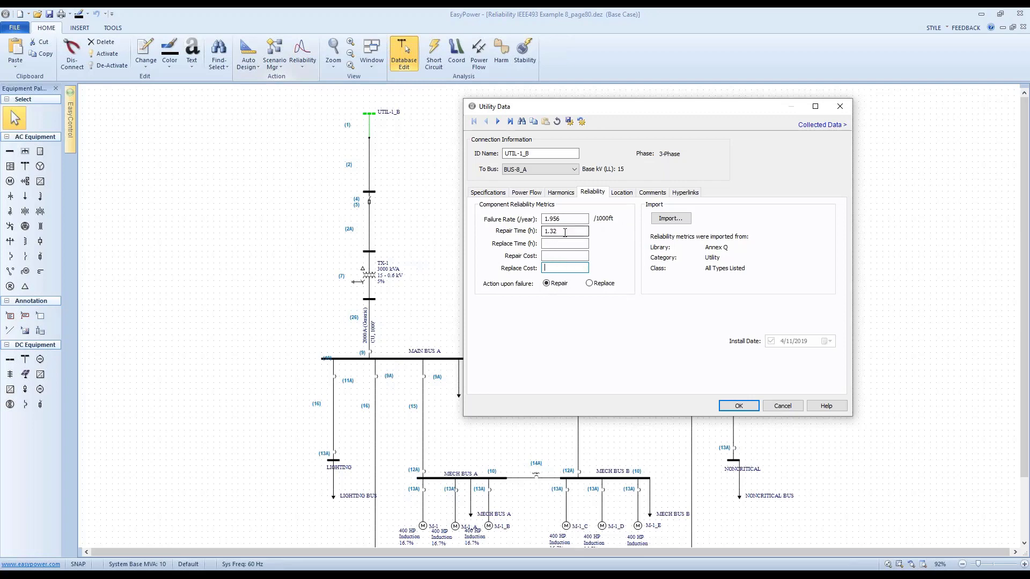
Examine the library, category and class choices for importing reliability data to UTIL-1_B, and close its data without changes
{"action": "left_click", "coordinate": [672, 220]}
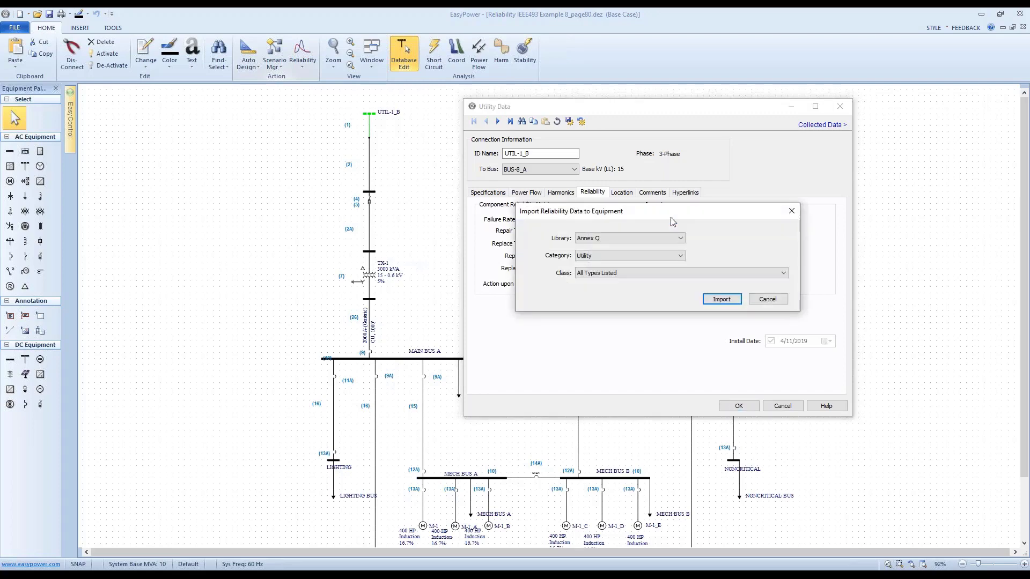
{"action": "left_click", "coordinate": [636, 240]}
{"action": "left_click", "coordinate": [636, 240]}
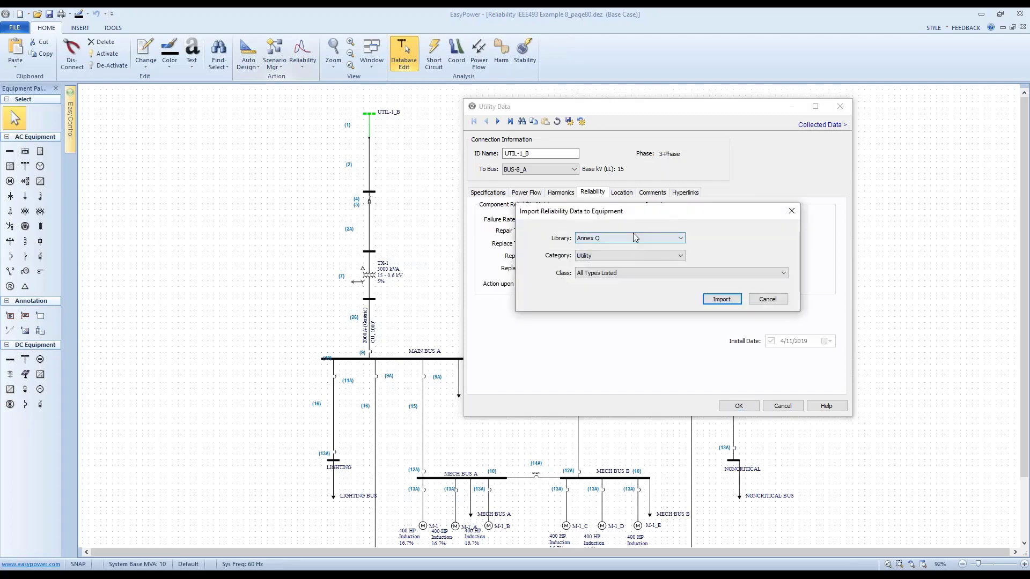
{"action": "left_click_drag", "start_coordinate": [638, 213], "coordinate": [761, 155]}
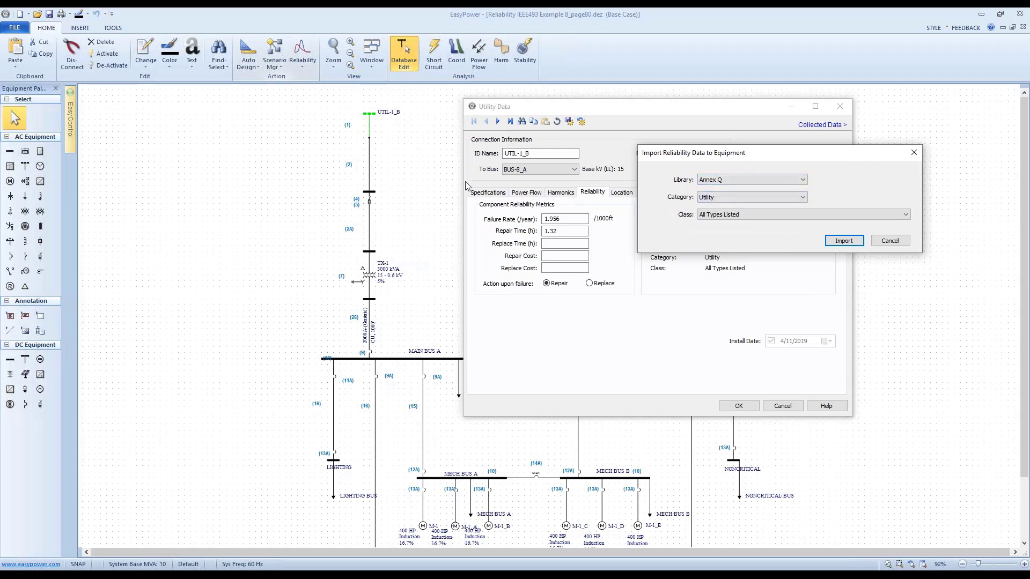
{"action": "left_click", "coordinate": [726, 200]}
{"action": "left_click", "coordinate": [724, 200]}
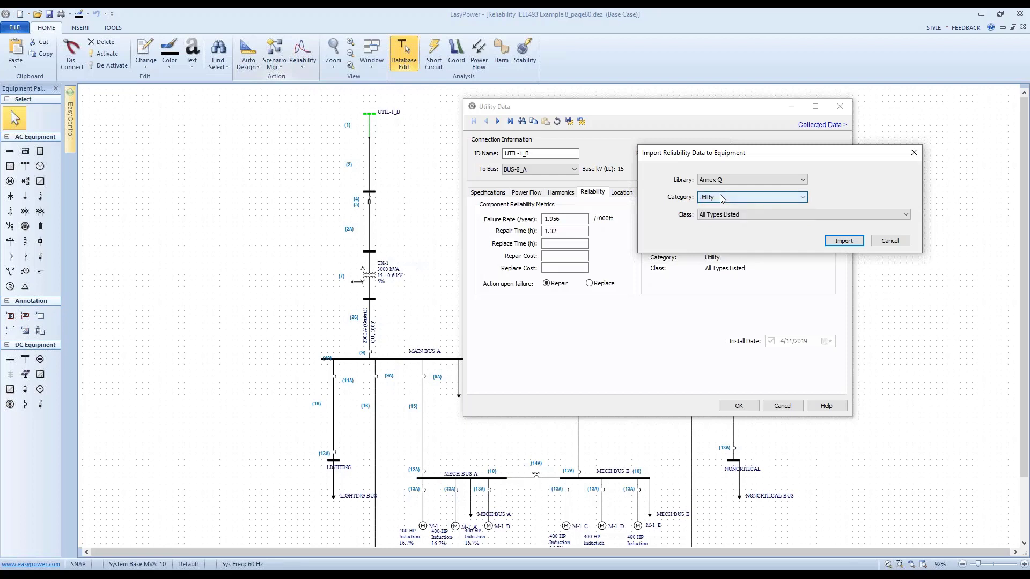
{"action": "left_click", "coordinate": [721, 201]}
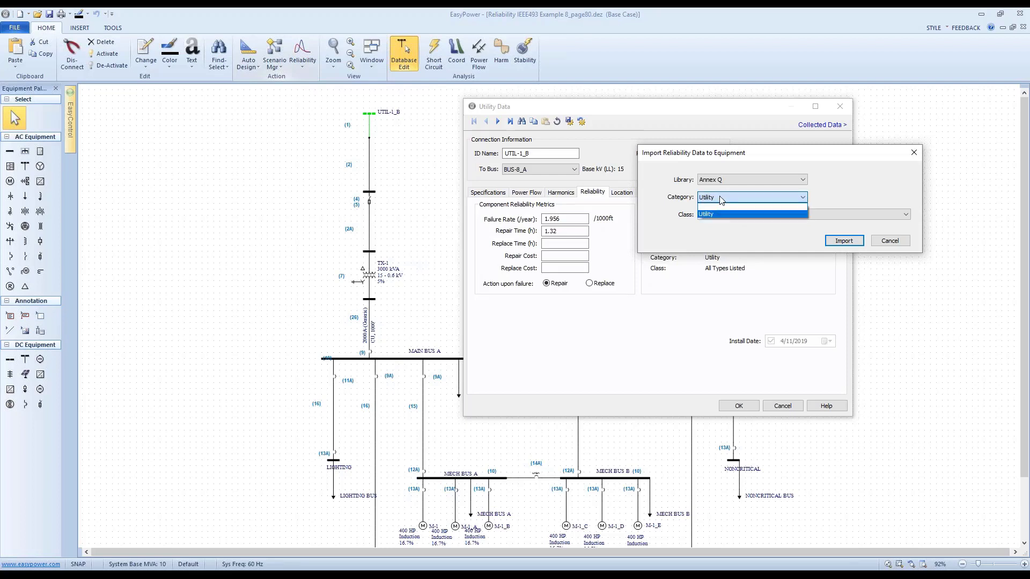
{"action": "left_click", "coordinate": [721, 201]}
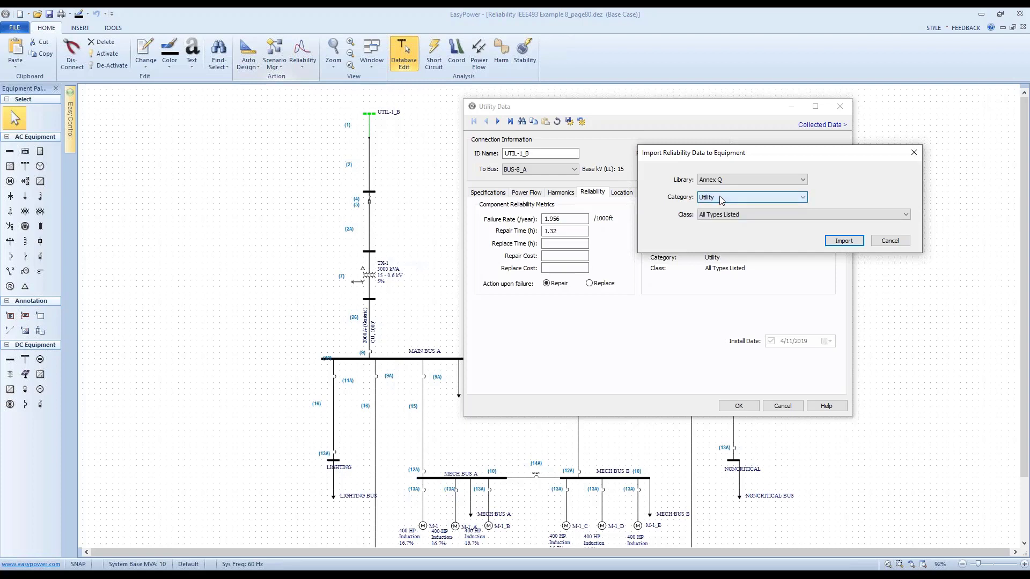
{"action": "left_click", "coordinate": [737, 215]}
{"action": "left_click", "coordinate": [738, 216]}
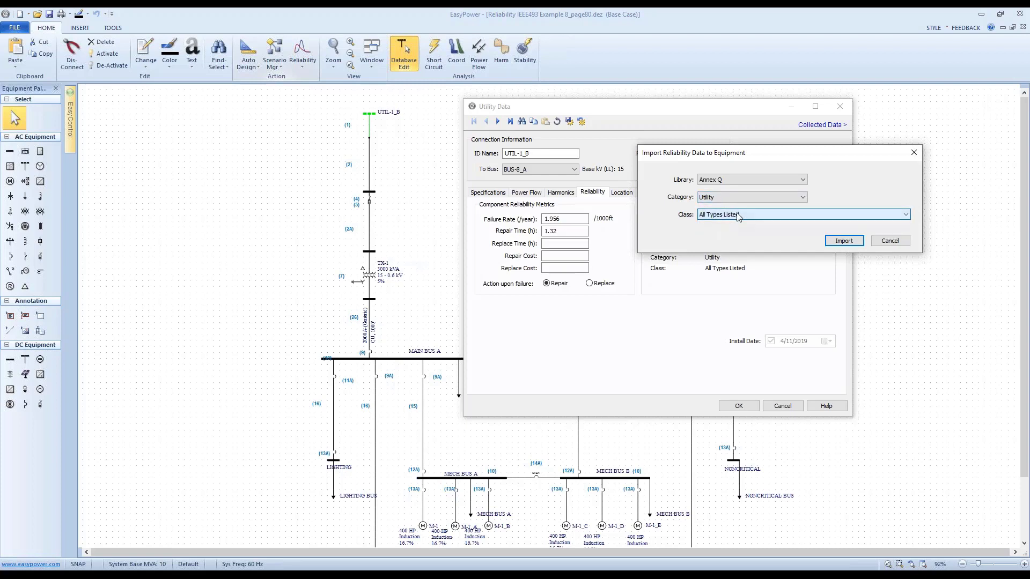
{"action": "left_click", "coordinate": [890, 241]}
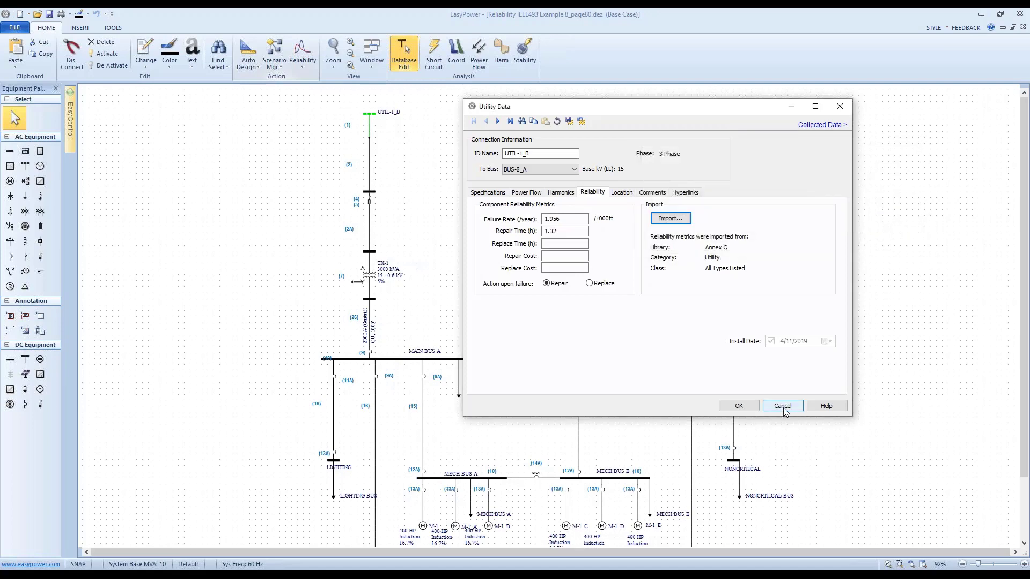
{"action": "left_click", "coordinate": [783, 406]}
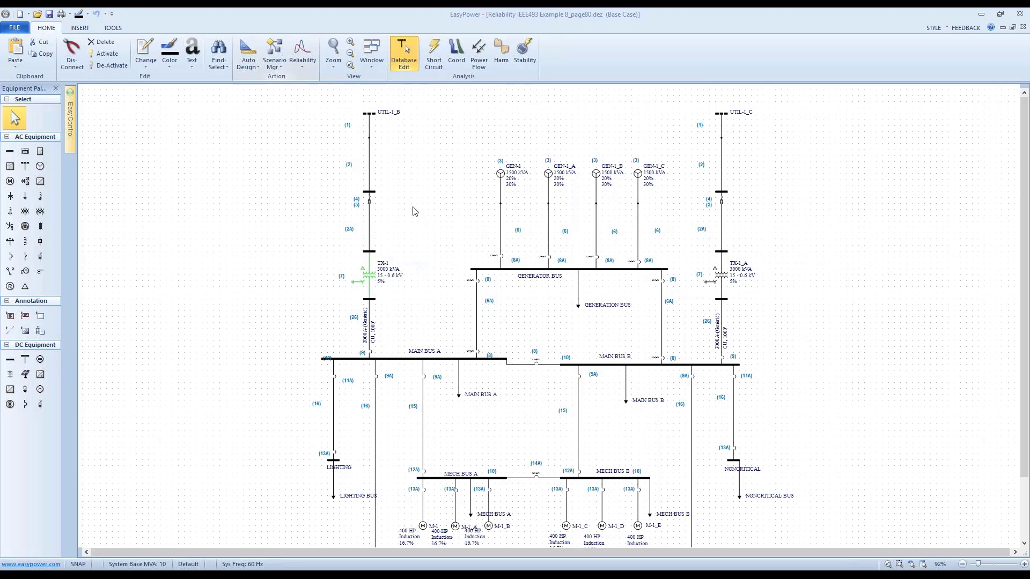
Open the data of transformer TX-1 and examine the library, category and class choices for importing its reliability metrics
{"action": "key", "text": "Return"}
{"action": "left_click", "coordinate": [485, 179]}
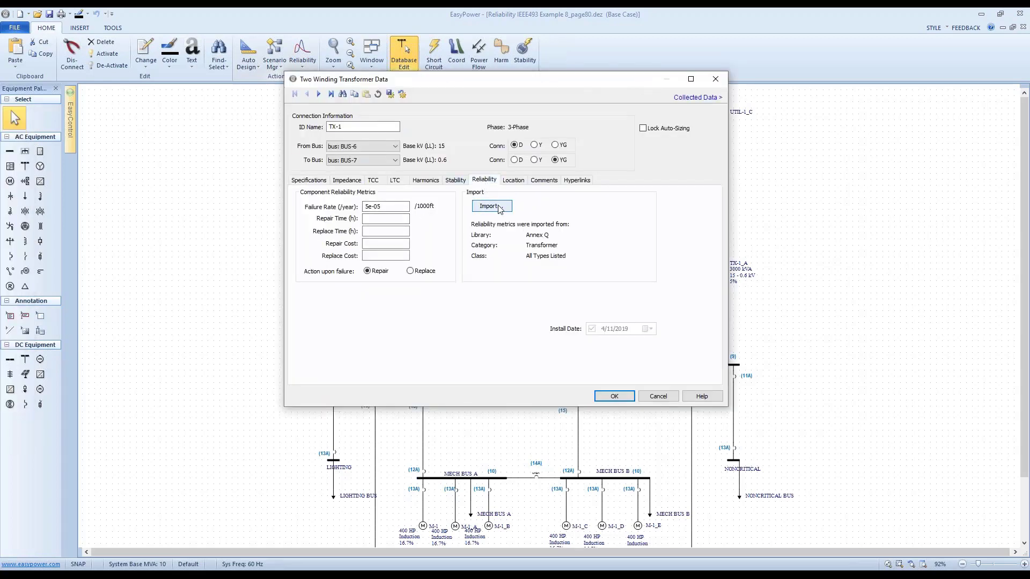
{"action": "left_click", "coordinate": [490, 207]}
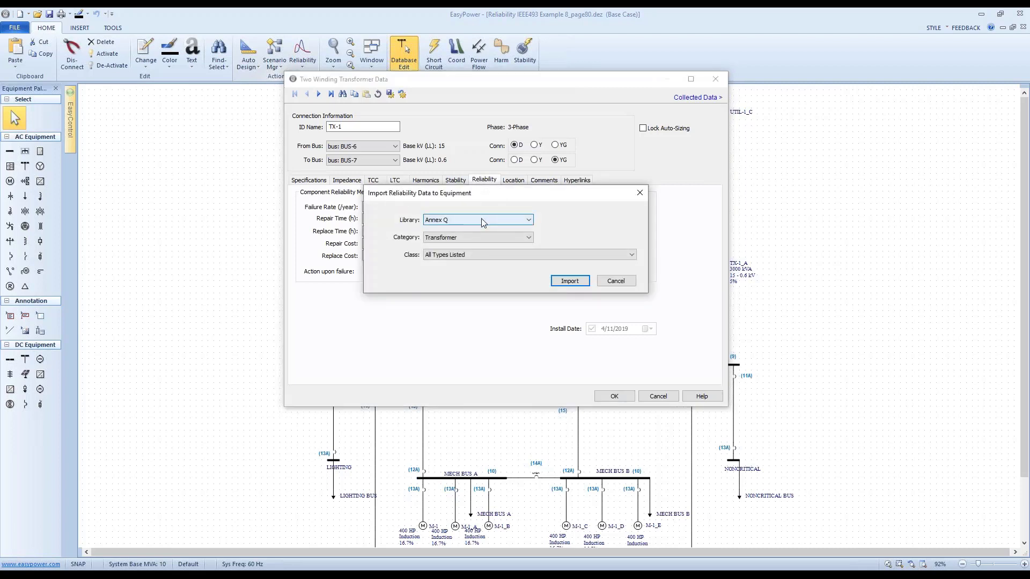
{"action": "left_click", "coordinate": [482, 220]}
{"action": "left_click", "coordinate": [483, 220]}
{"action": "left_click", "coordinate": [485, 239]}
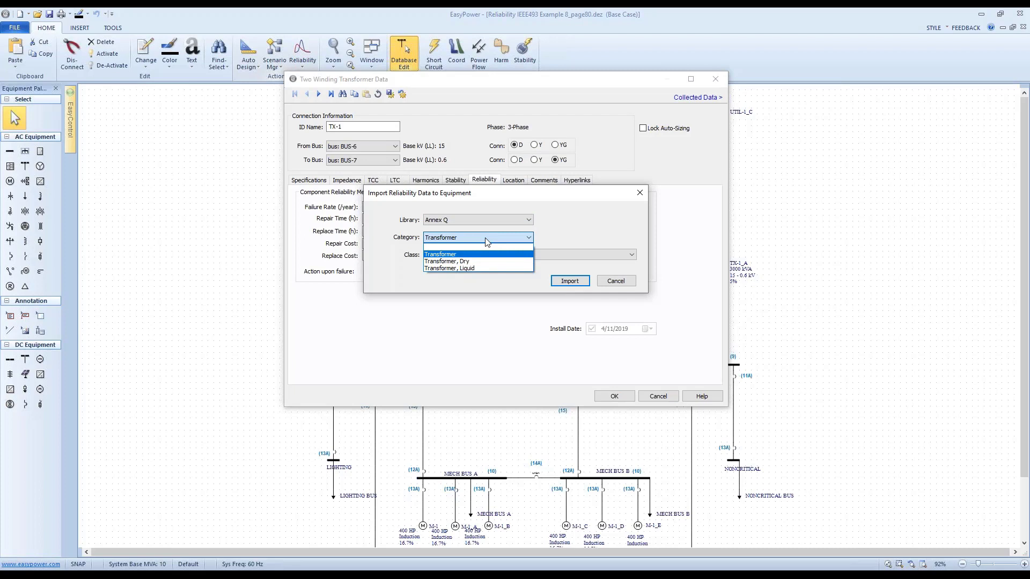
{"action": "left_click", "coordinate": [477, 254]}
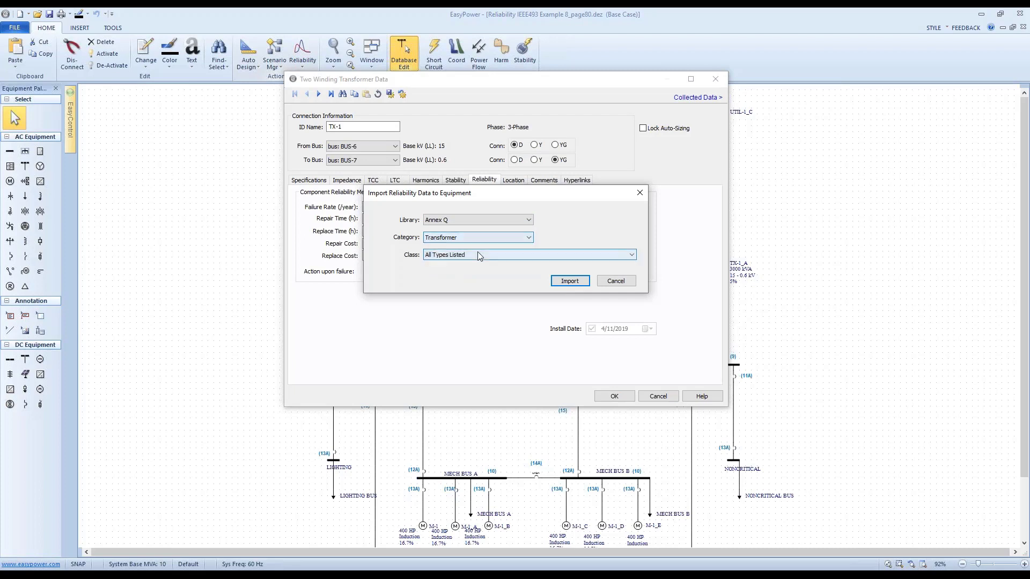
{"action": "left_click", "coordinate": [478, 252]}
{"action": "left_click", "coordinate": [475, 240]}
Import Annex Q metrics to TX-1 with category Transformer, Dry and class Air Cooled, <=500kVA, and discard the transformer changes
{"action": "left_click", "coordinate": [475, 239]}
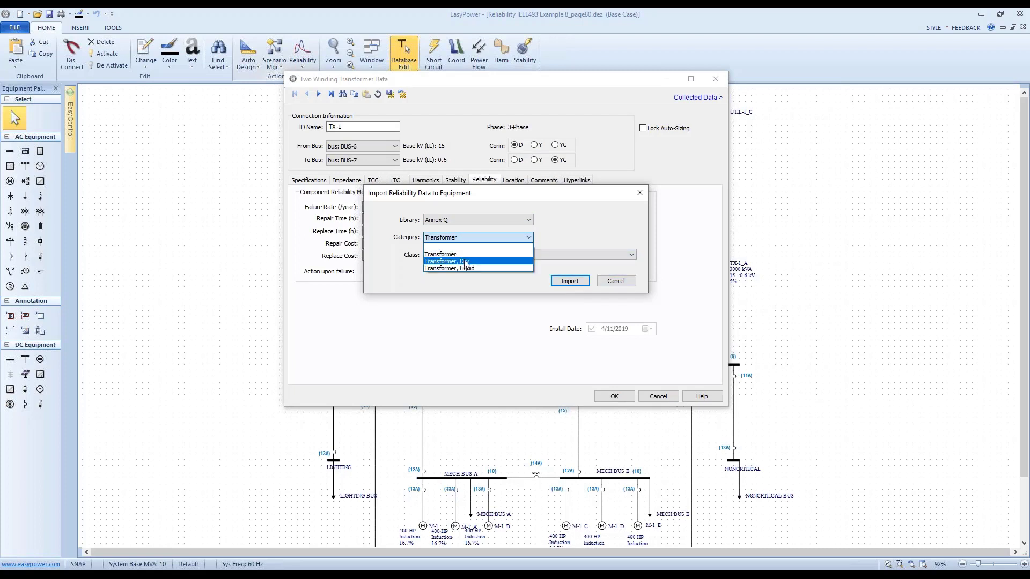
{"action": "left_click", "coordinate": [467, 259]}
{"action": "left_click", "coordinate": [479, 256]}
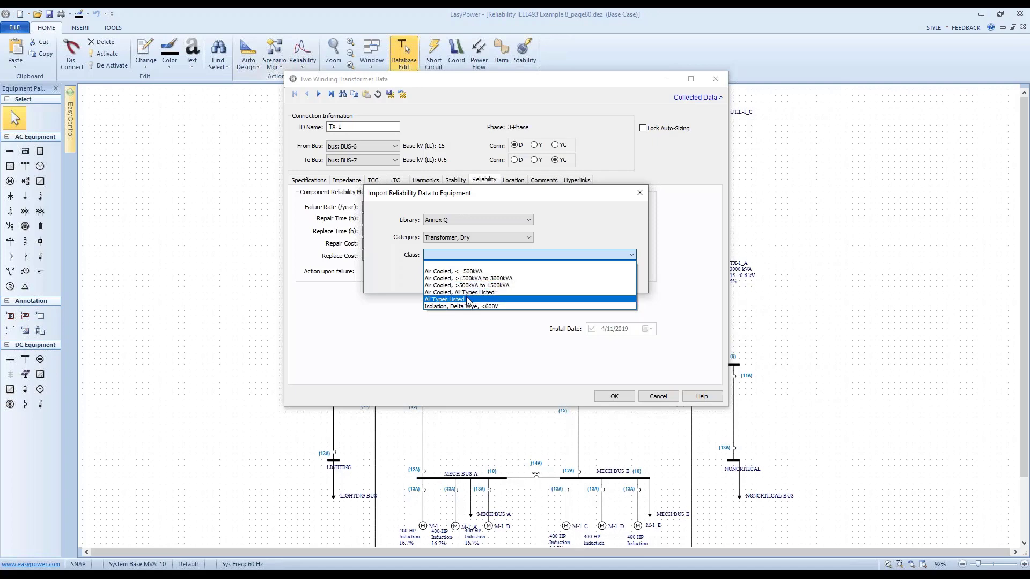
{"action": "left_click", "coordinate": [559, 221]}
{"action": "left_click", "coordinate": [485, 253]}
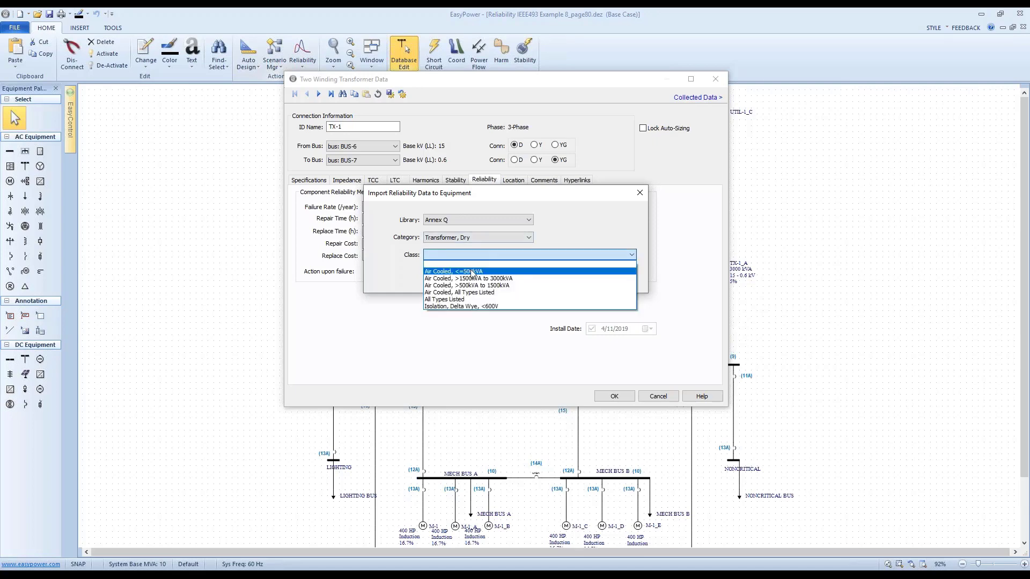
{"action": "left_click", "coordinate": [472, 271]}
{"action": "left_click", "coordinate": [570, 281]}
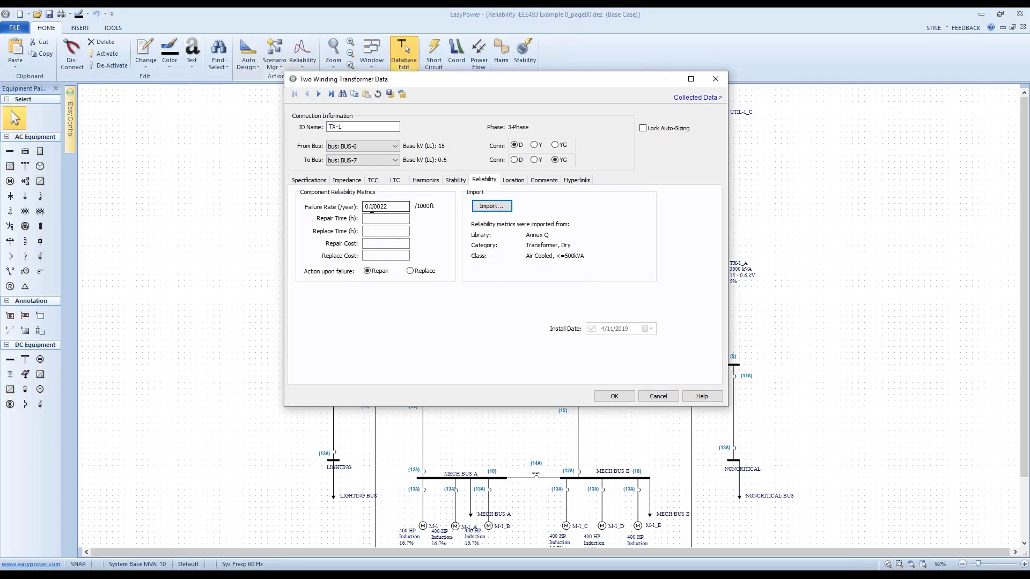
{"action": "left_click", "coordinate": [387, 219]}
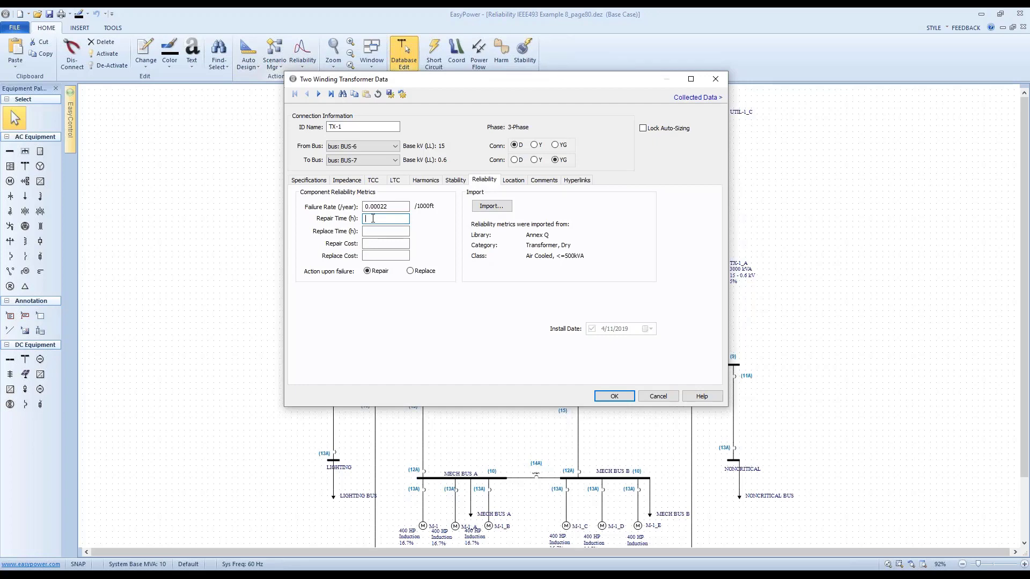
{"action": "left_click", "coordinate": [658, 396]}
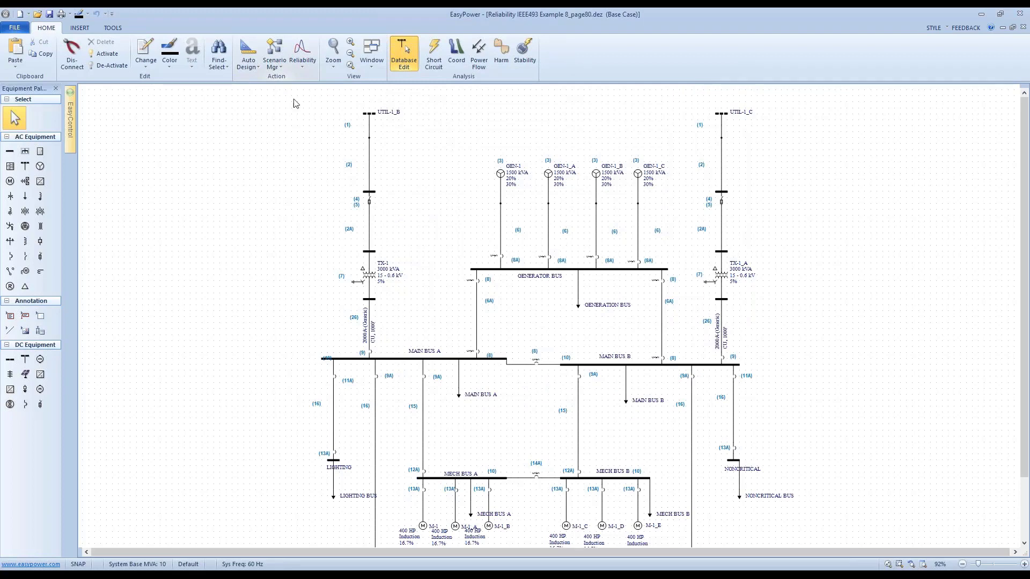
In the Reliability Database View, set BUS-1's failure rate to 0.005, repair time to 5 h and repair cost to 5000, keeping Repair as the failure action
{"action": "left_click", "coordinate": [304, 62]}
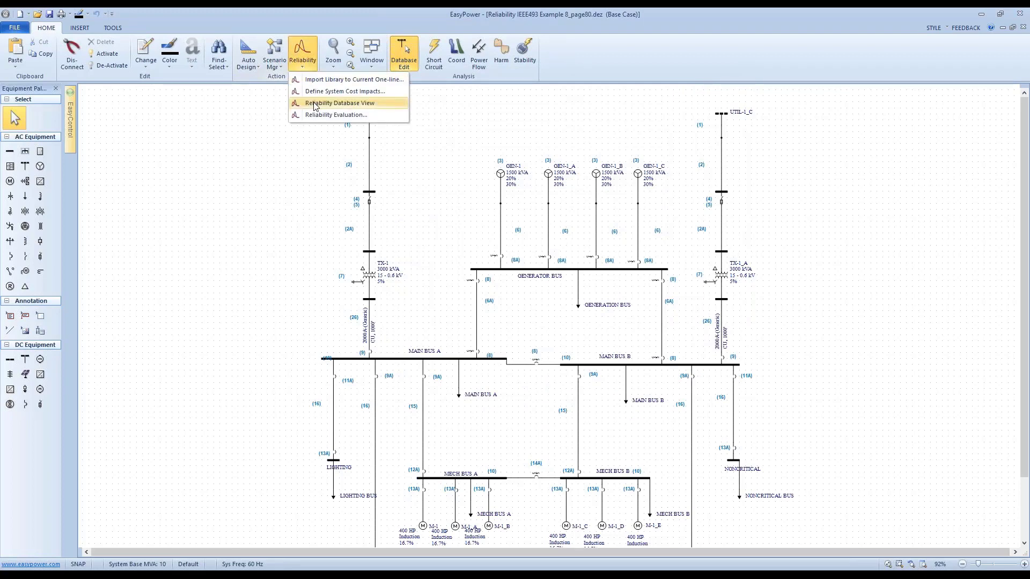
{"action": "left_click", "coordinate": [315, 104]}
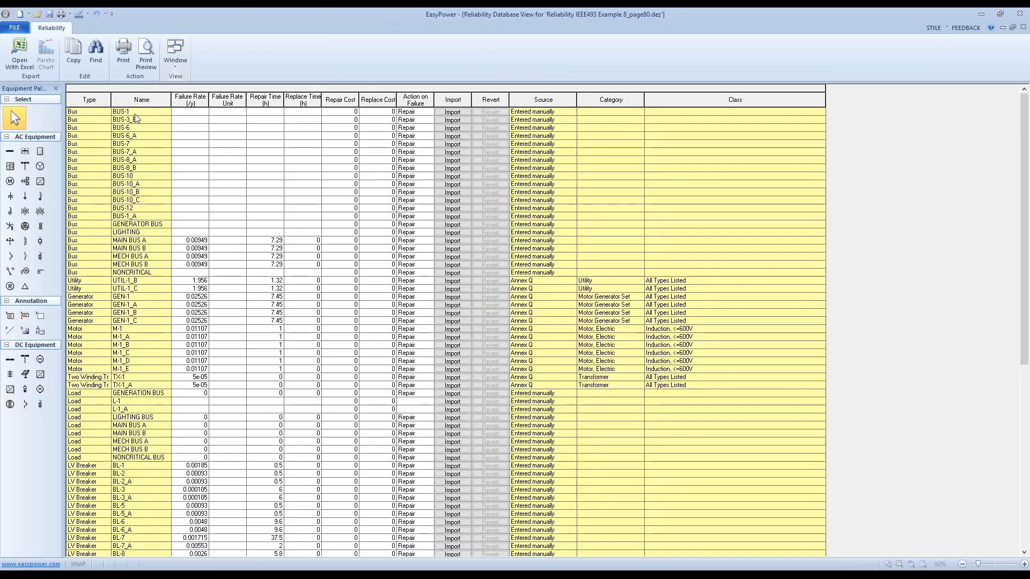
{"action": "left_click", "coordinate": [199, 112]}
{"action": "type", "text": ".005"}
{"action": "left_click", "coordinate": [264, 113]}
{"action": "type", "text": "5"}
{"action": "left_click", "coordinate": [339, 115]}
{"action": "type", "text": "5000"}
{"action": "left_click", "coordinate": [422, 113]}
{"action": "left_click", "coordinate": [429, 111]}
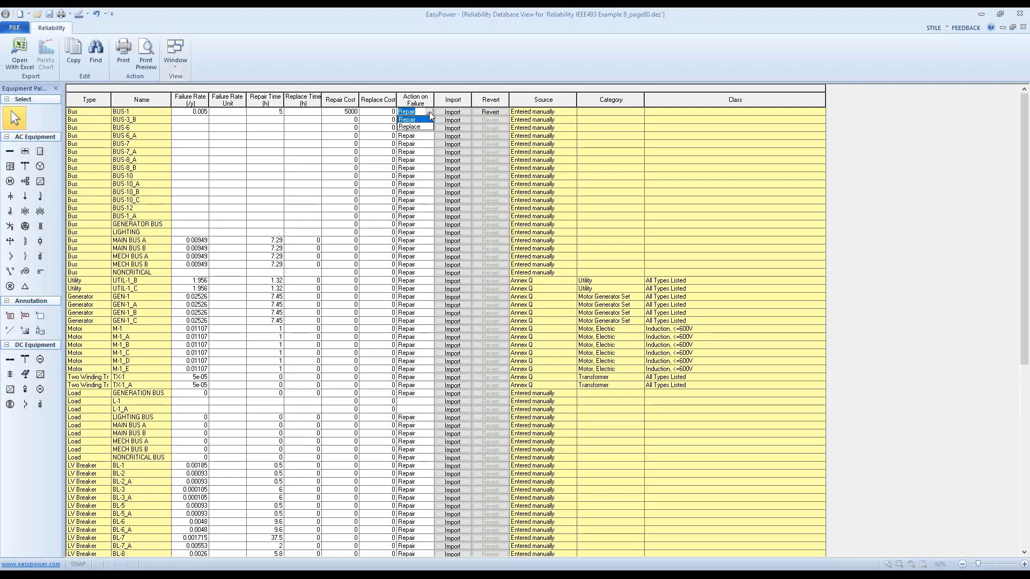
{"action": "left_click", "coordinate": [369, 121]}
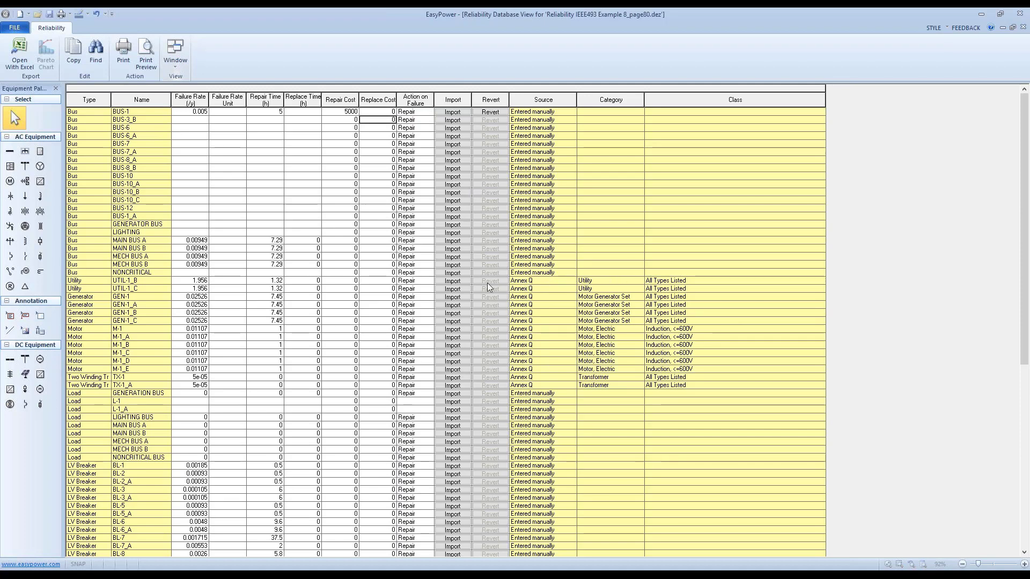
Set the failure rate of utility UTIL-1_B to 2, and revert that row to its imported metrics
{"action": "left_click", "coordinate": [198, 282]}
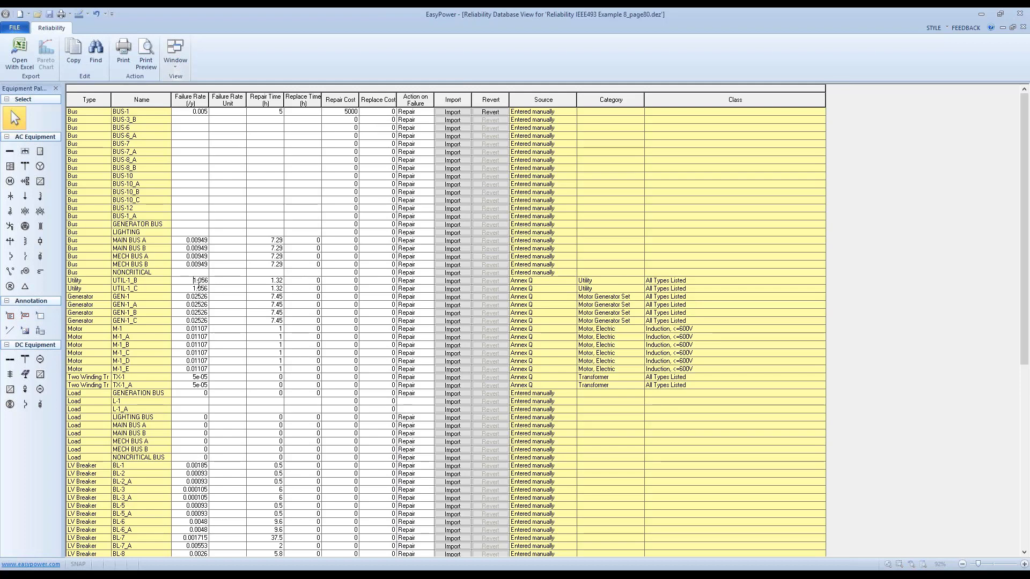
{"action": "double_click", "coordinate": [199, 283]}
{"action": "type", "text": "2"}
{"action": "left_click", "coordinate": [240, 283]}
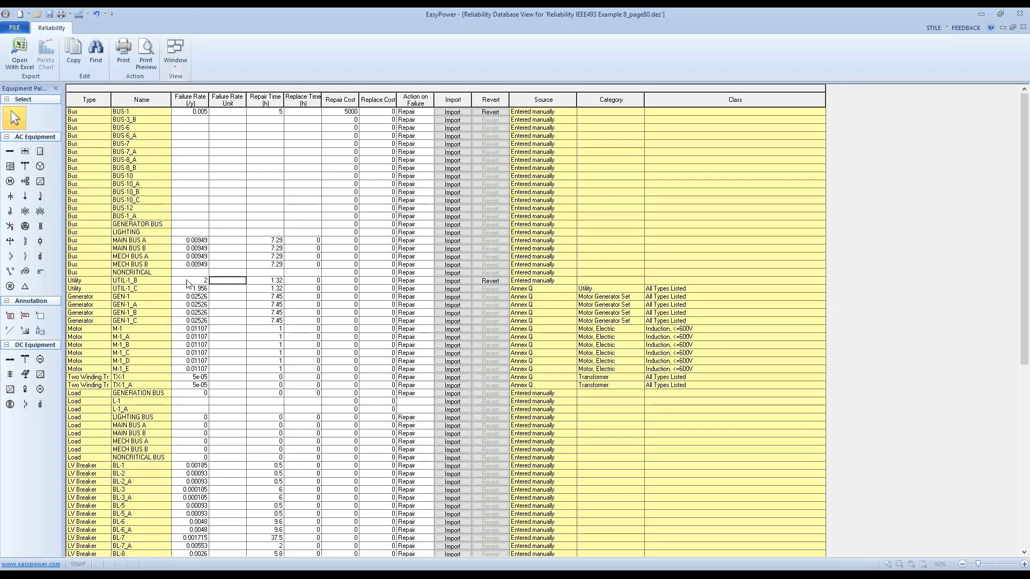
{"action": "left_click", "coordinate": [496, 281]}
Look through the remaining equipment rows of the reliability database, and return to the base case one-line diagram
{"action": "scroll", "coordinate": [504, 322], "scroll_direction": "down", "scroll_amount": 12}
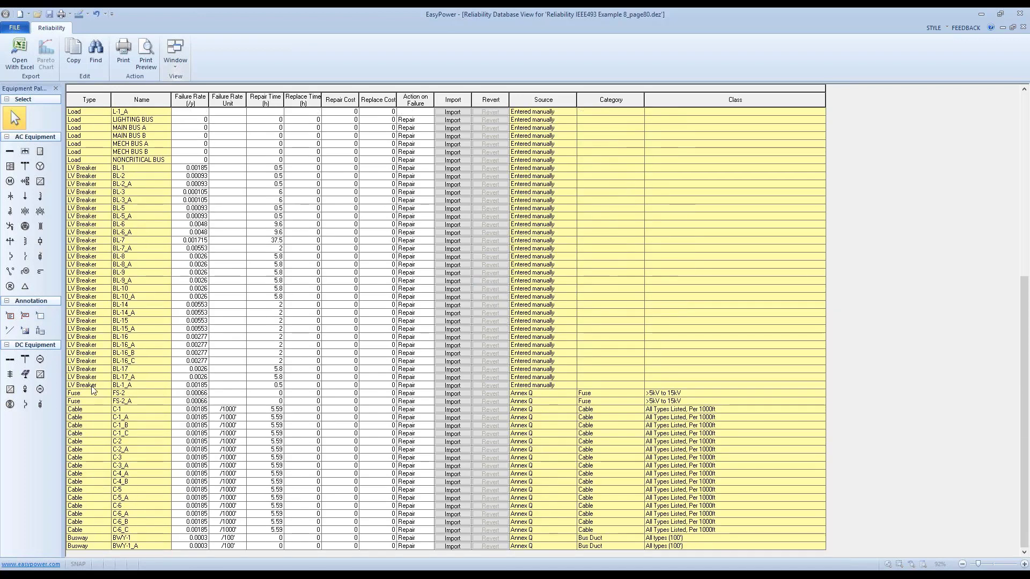
{"action": "scroll", "coordinate": [401, 276], "scroll_direction": "up", "scroll_amount": 10}
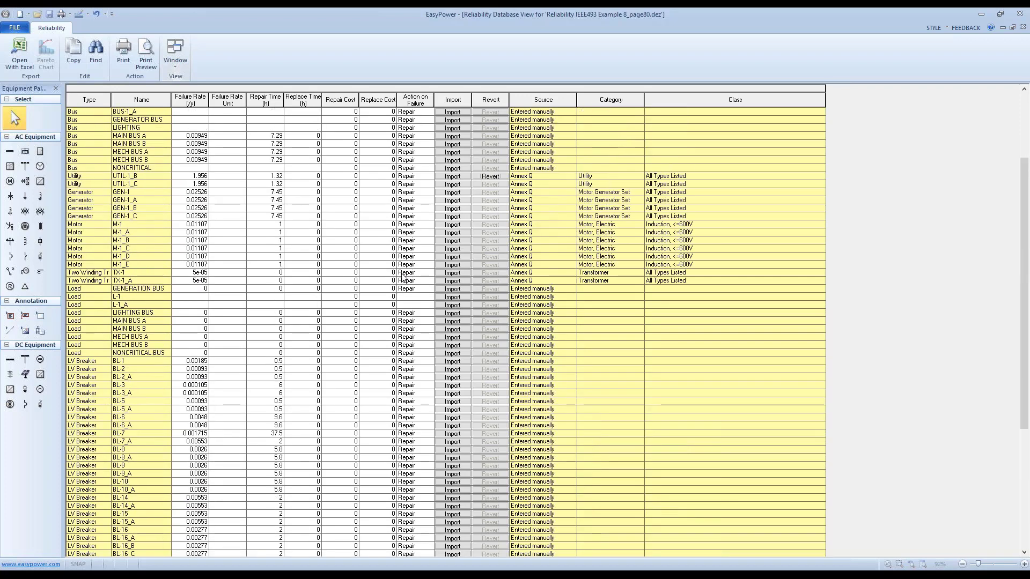
{"action": "scroll", "coordinate": [401, 277], "scroll_direction": "up", "scroll_amount": 3}
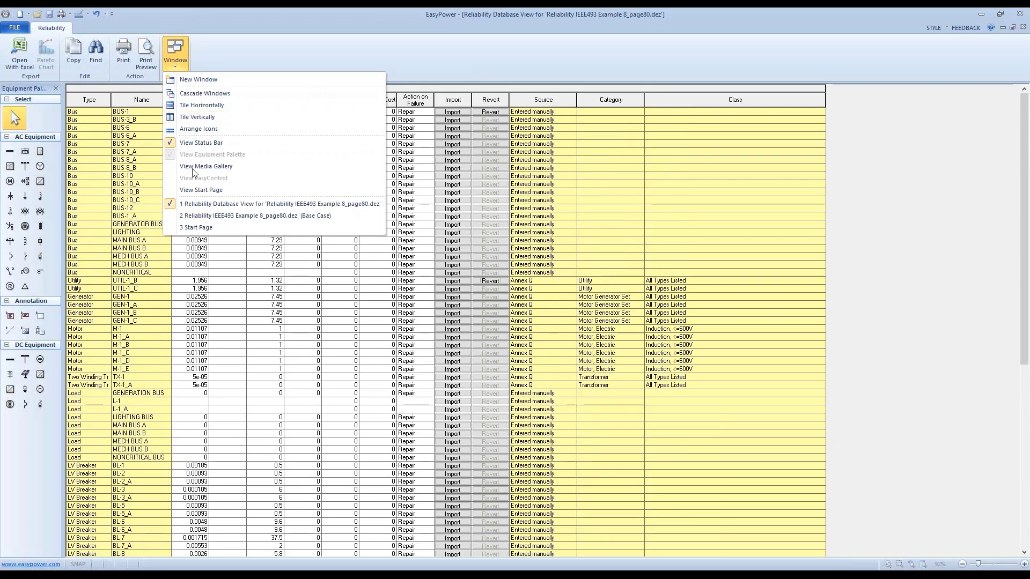
{"action": "left_click", "coordinate": [202, 216]}
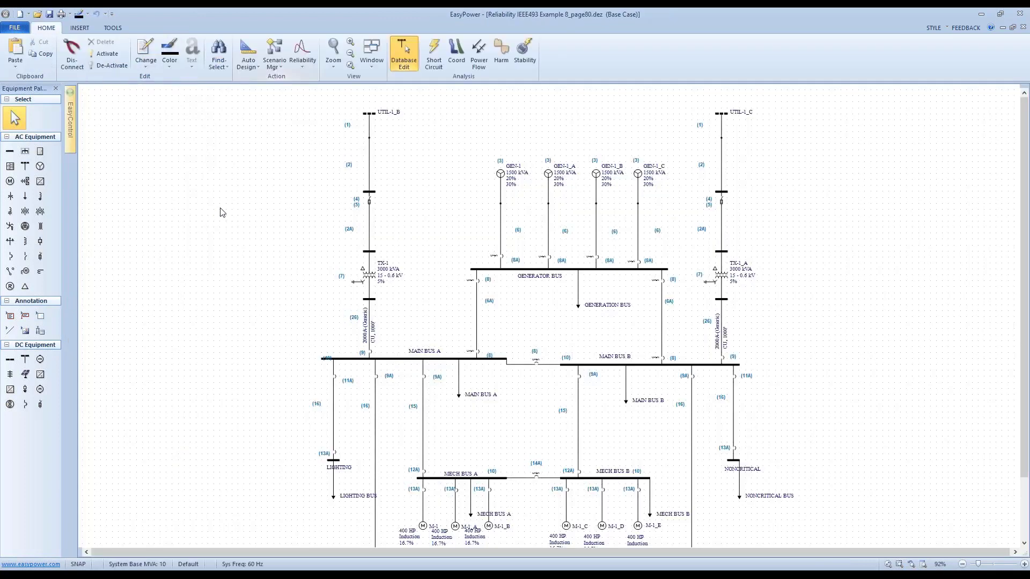
Open the system cost impacts and examine the commercial interruption costs for durations from 2 seconds to 8 hours
{"action": "left_click", "coordinate": [307, 67]}
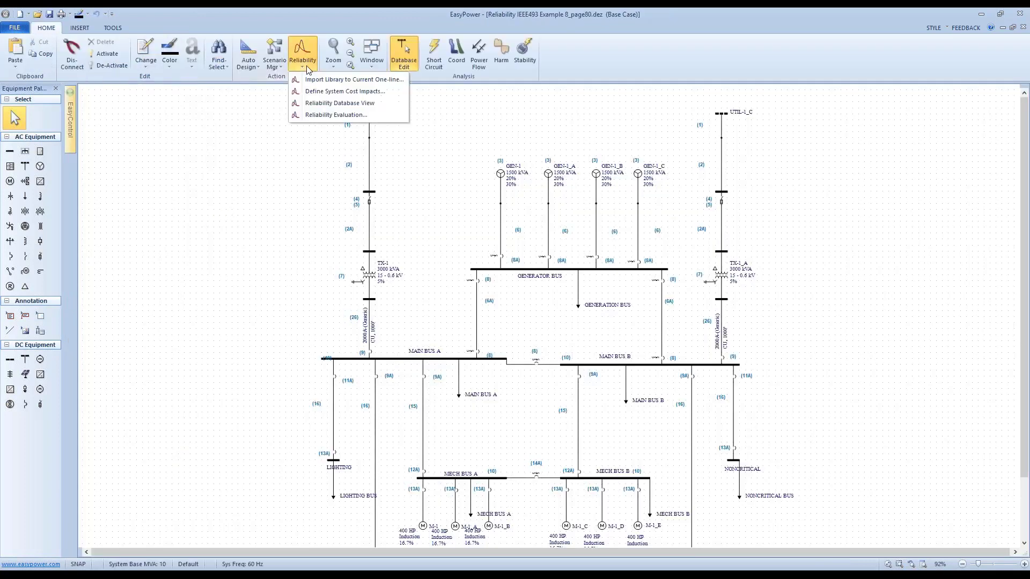
{"action": "left_click", "coordinate": [335, 91]}
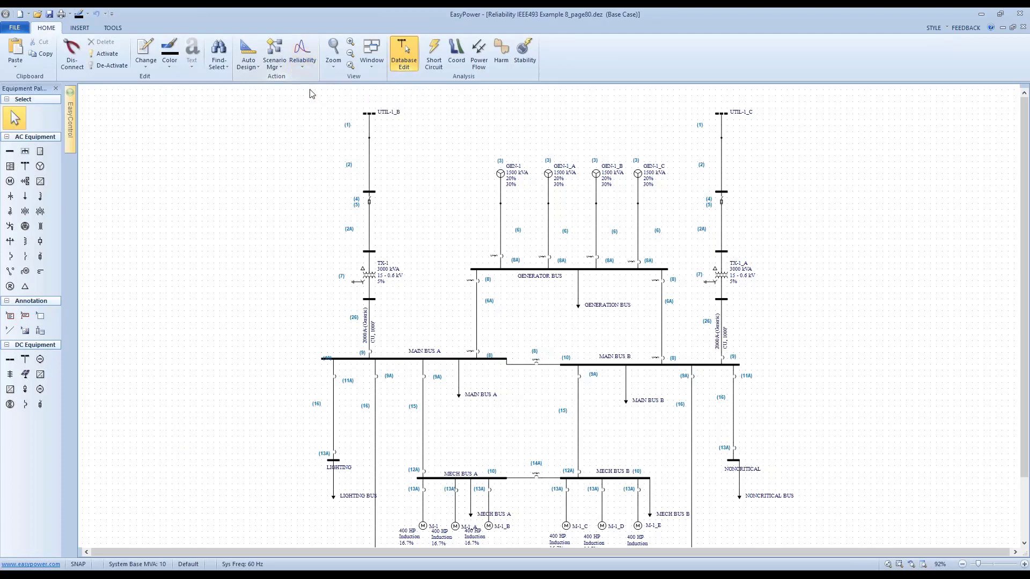
{"action": "left_click_drag", "start_coordinate": [465, 211], "coordinate": [319, 153]}
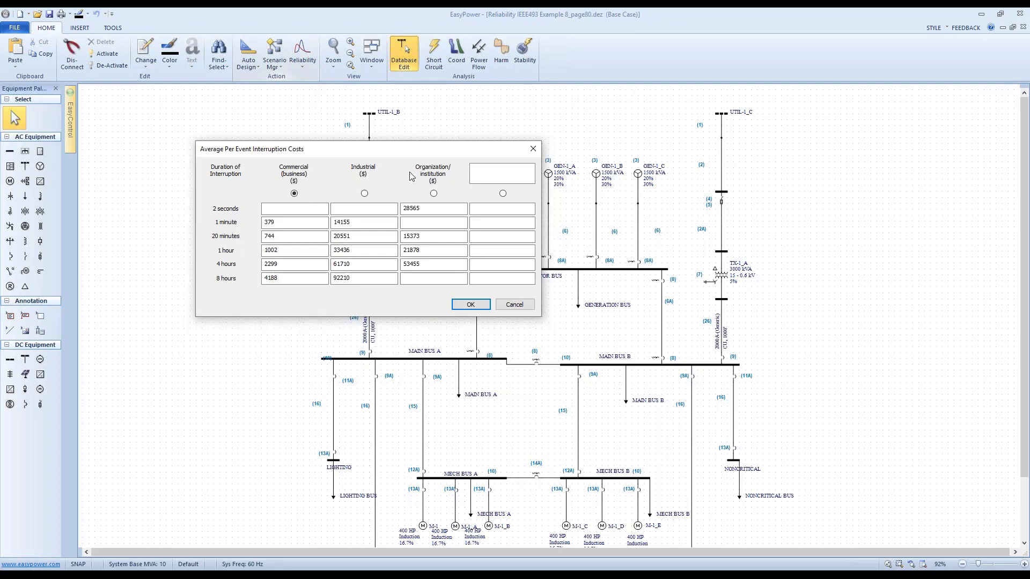
{"action": "left_click", "coordinate": [283, 210]}
{"action": "left_click", "coordinate": [287, 221]}
{"action": "left_click_drag", "start_coordinate": [287, 221], "coordinate": [263, 236]}
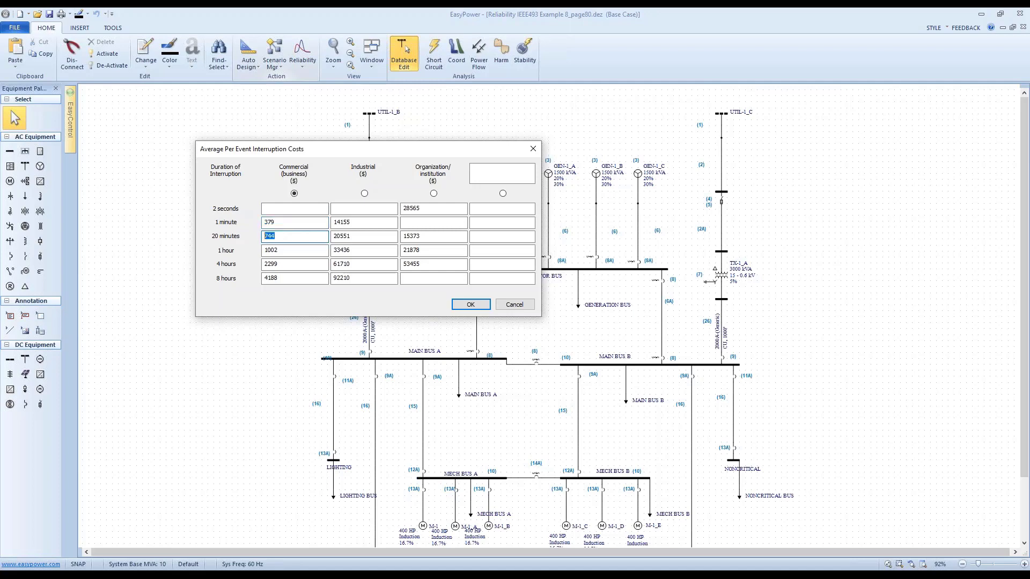
{"action": "left_click", "coordinate": [302, 237]}
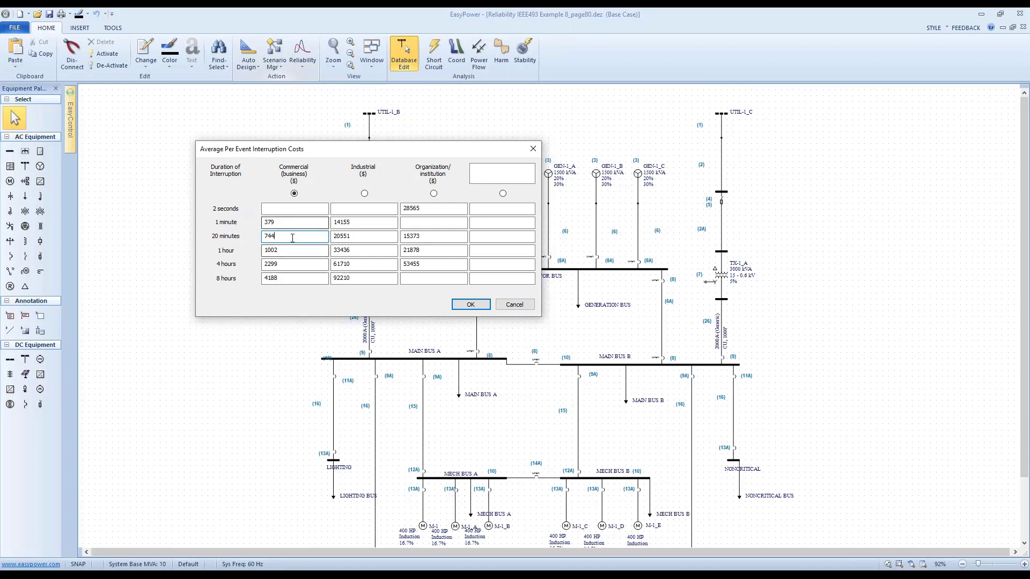
{"action": "left_click", "coordinate": [288, 278]}
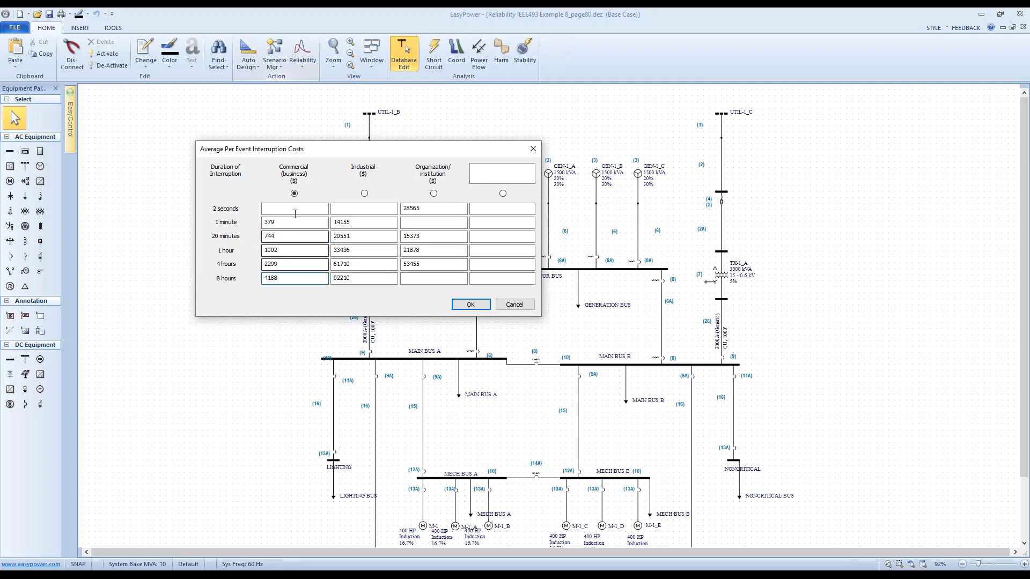
Choose the custom interruption cost column, name it "nuclear power plant", and accept the cost definitions
{"action": "left_click", "coordinate": [503, 193]}
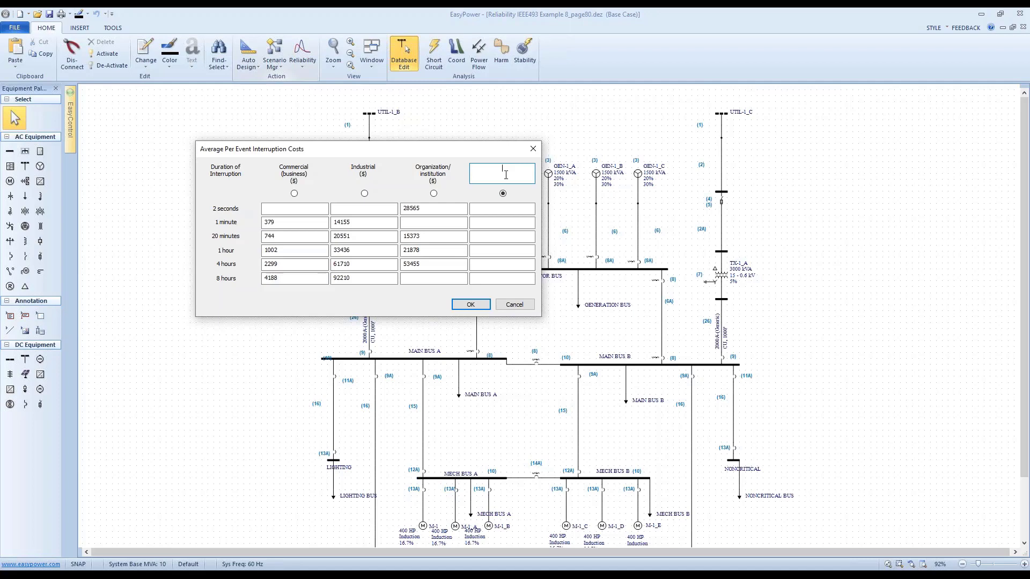
{"action": "type", "text": "nuclear power plant"}
{"action": "key", "text": "Tab"}
{"action": "key", "text": "Tab"}
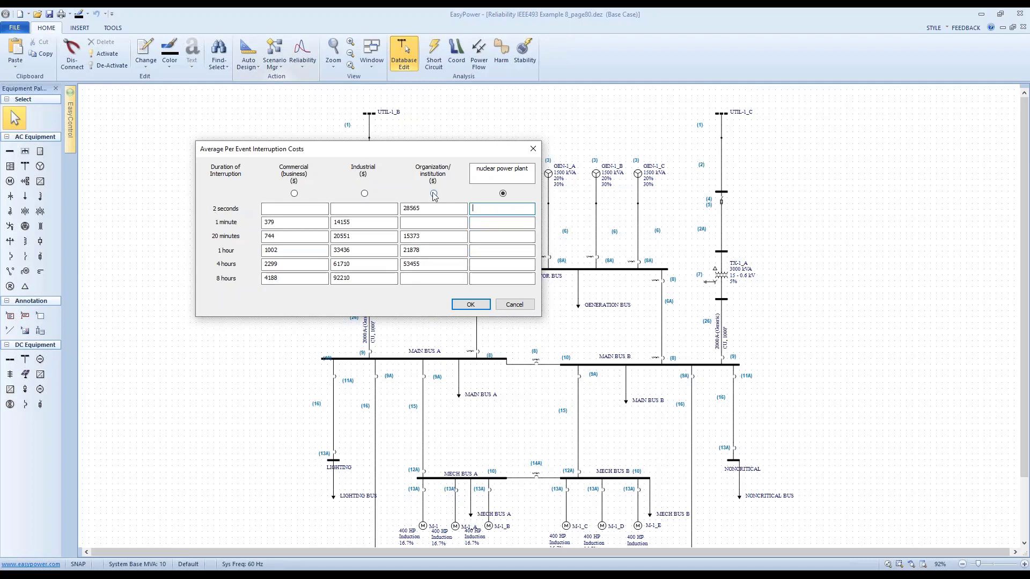
{"action": "key", "text": "Return"}
Open the Reliability Evaluation and examine its first, second and third order equipment redundancy options
{"action": "left_click", "coordinate": [309, 69]}
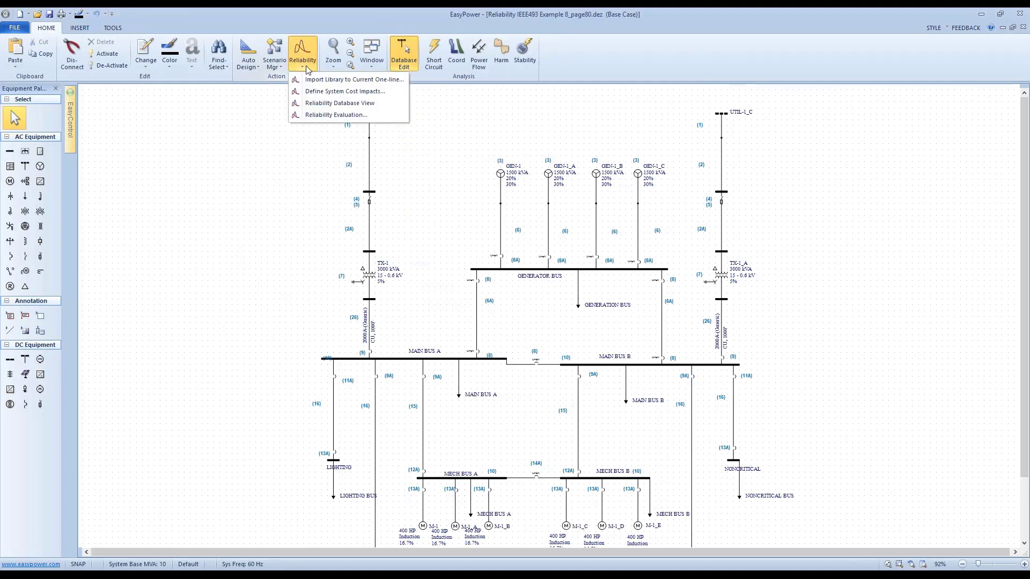
{"action": "left_click", "coordinate": [317, 116]}
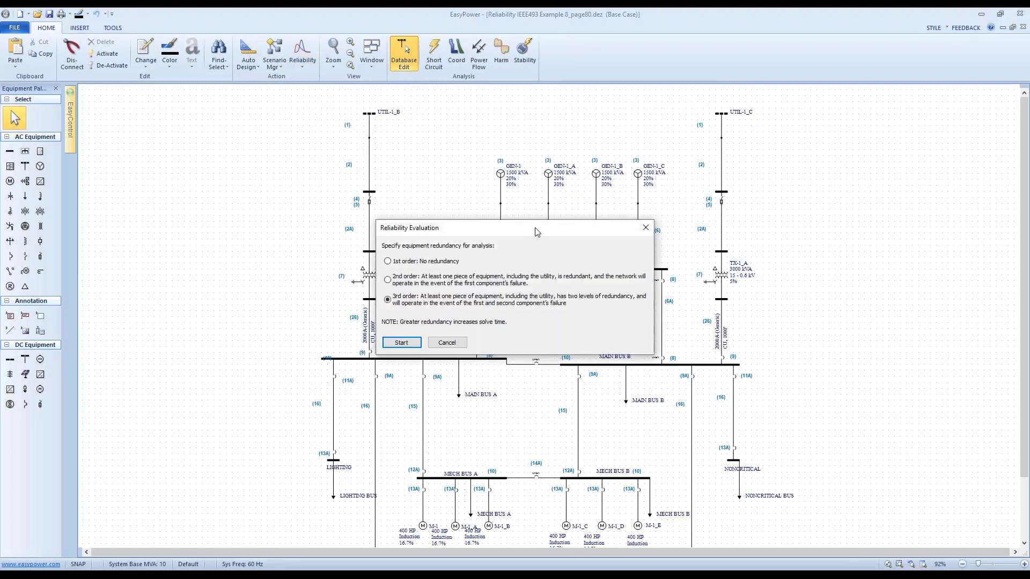
{"action": "left_click_drag", "start_coordinate": [535, 232], "coordinate": [396, 139]}
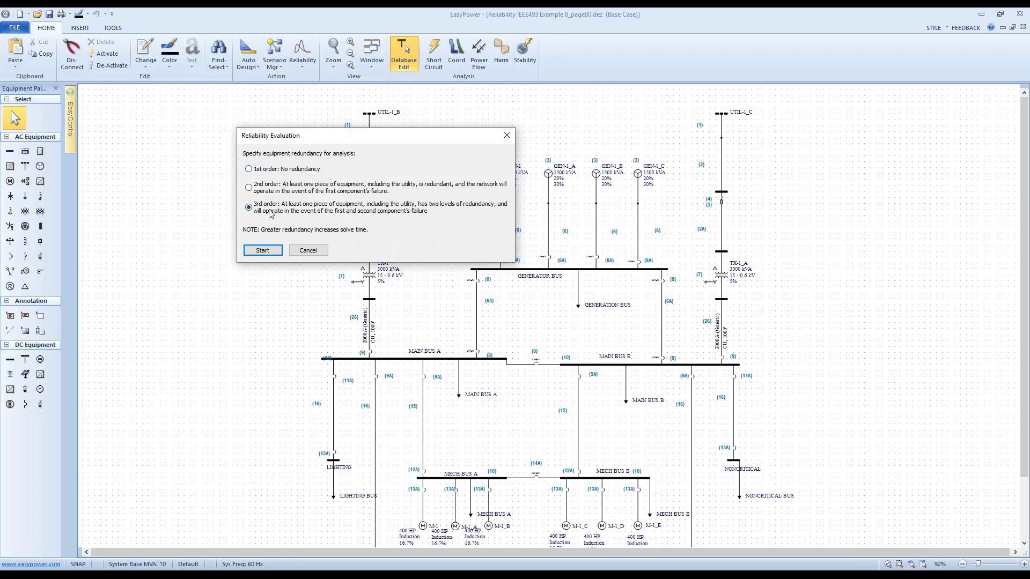
{"action": "left_click_drag", "start_coordinate": [344, 144], "coordinate": [521, 172]}
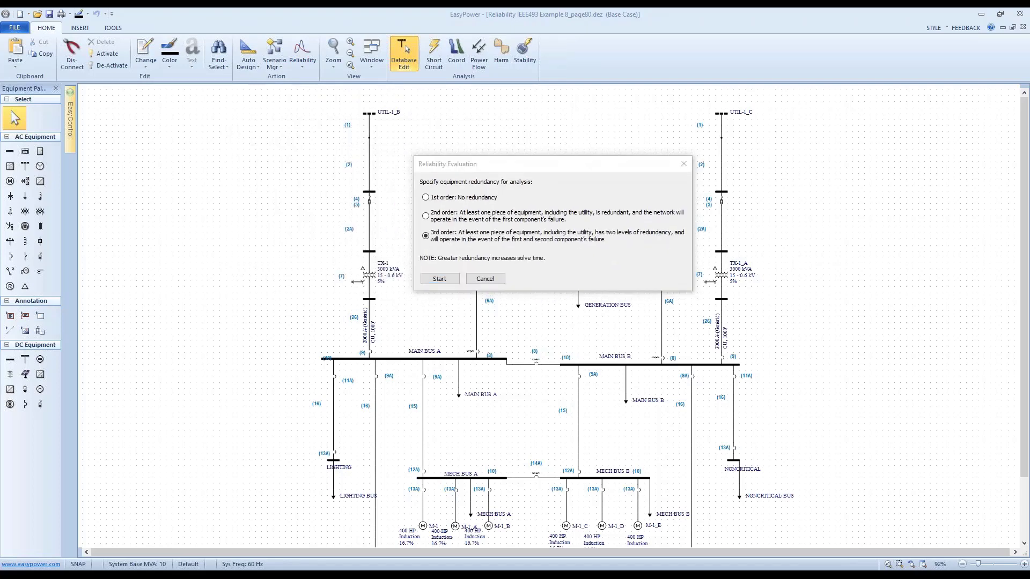
Switch to the PowerPoint webinar presentation, review the Example One slide, and return to the Reliability Evaluation in EasyPower
{"action": "key", "text": "alt+Tab"}
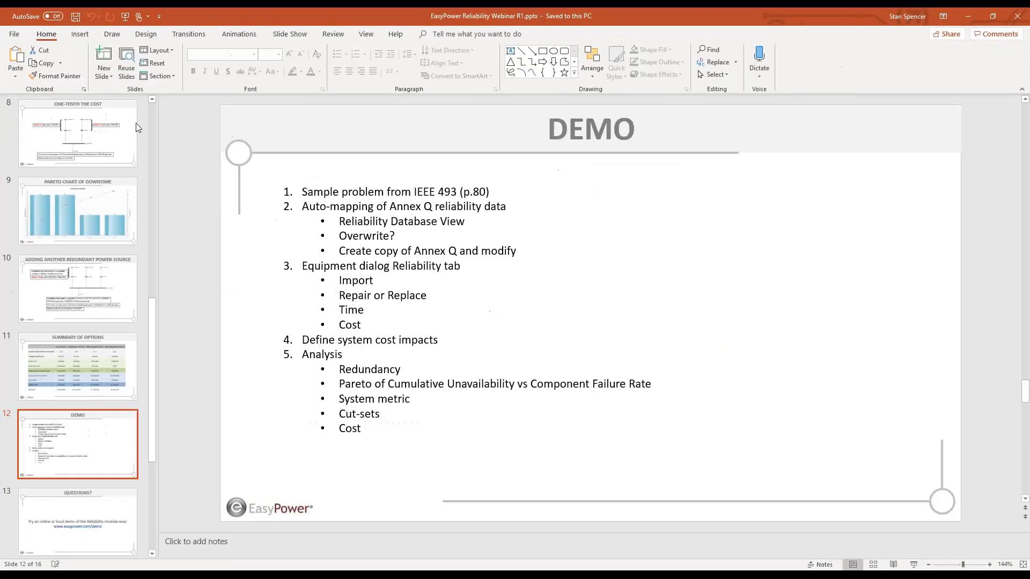
{"action": "scroll", "coordinate": [152, 115], "scroll_direction": "up", "scroll_amount": 10}
{"action": "left_click", "coordinate": [115, 292]}
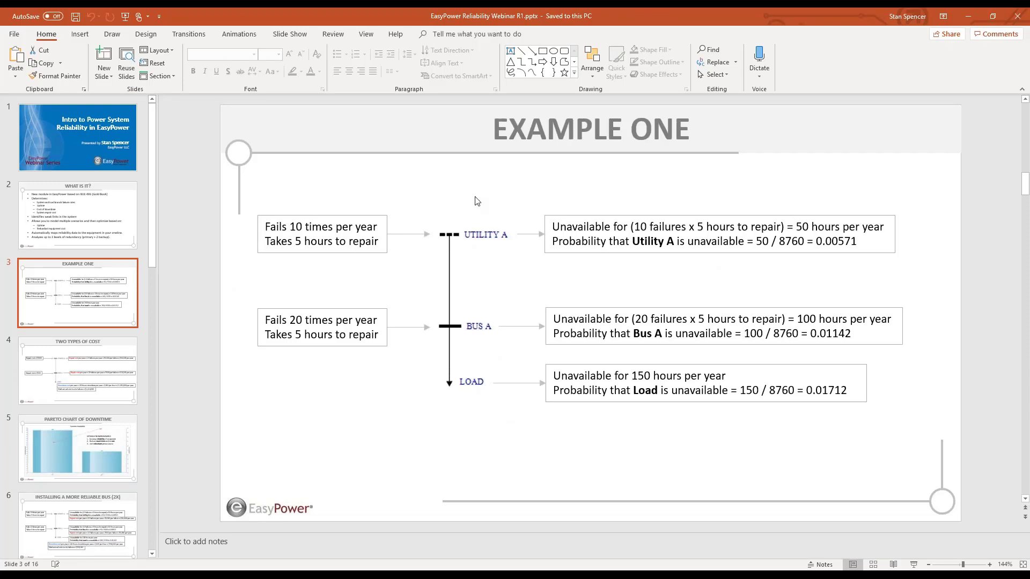
{"action": "left_click", "coordinate": [968, 16]}
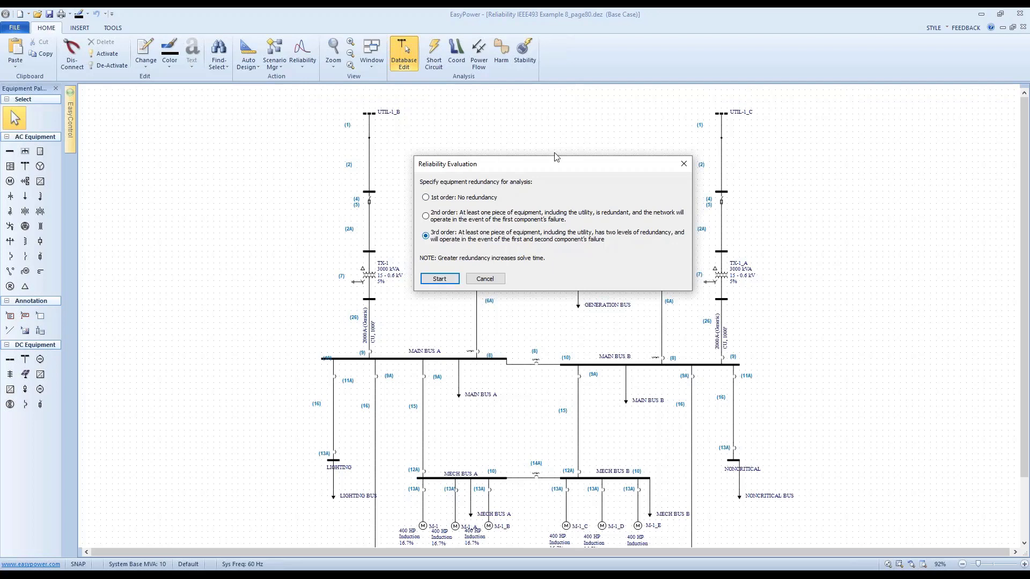
Run the reliability evaluation with 3rd order equipment redundancy and examine the LIGHTING BUS load's results, including its cumulative unavailability
{"action": "left_click_drag", "start_coordinate": [554, 163], "coordinate": [585, 226]}
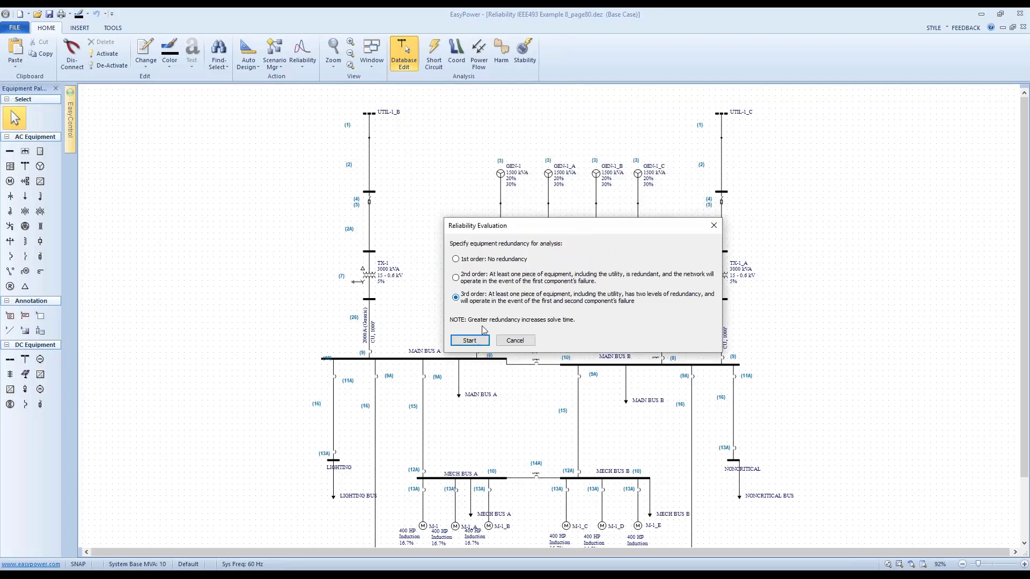
{"action": "left_click", "coordinate": [469, 341]}
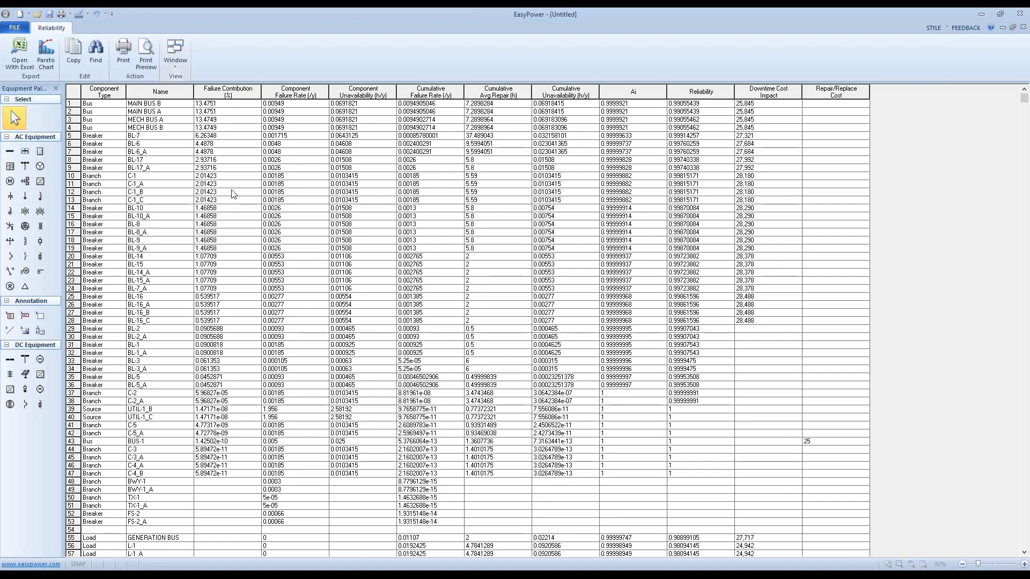
{"action": "scroll", "coordinate": [231, 195], "scroll_direction": "down", "scroll_amount": 5}
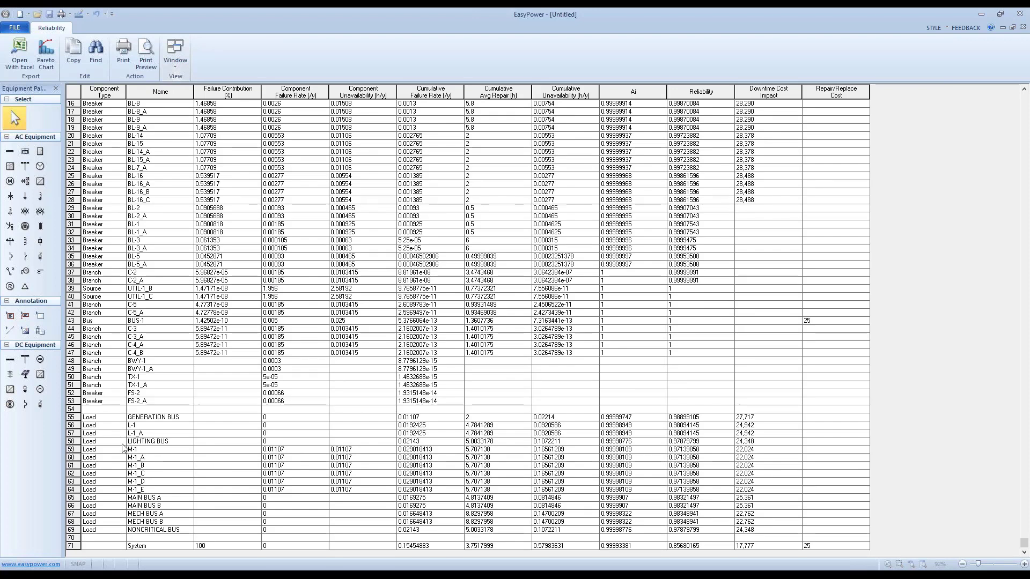
{"action": "double_click", "coordinate": [184, 445]}
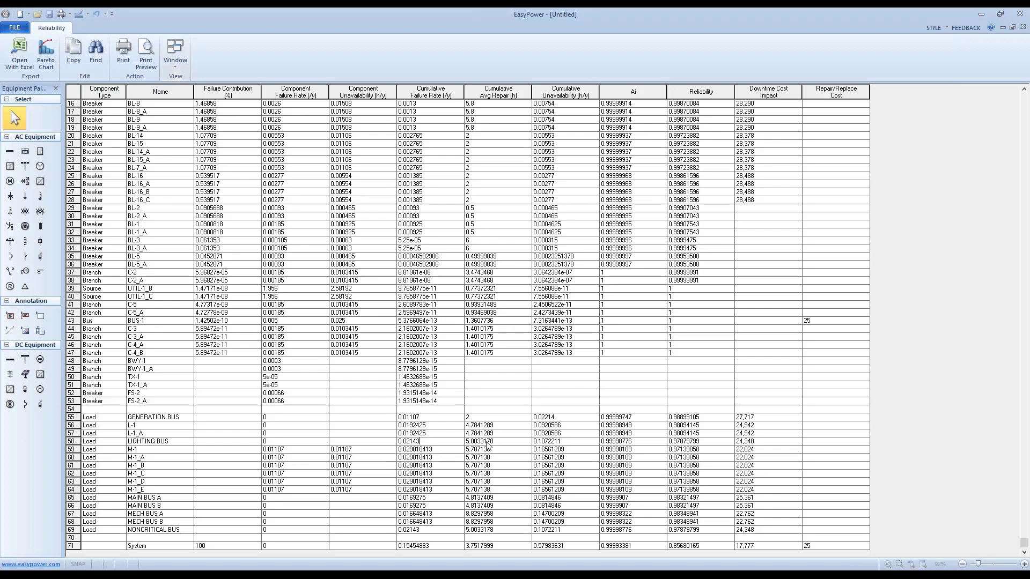
{"action": "left_click", "coordinate": [562, 442]}
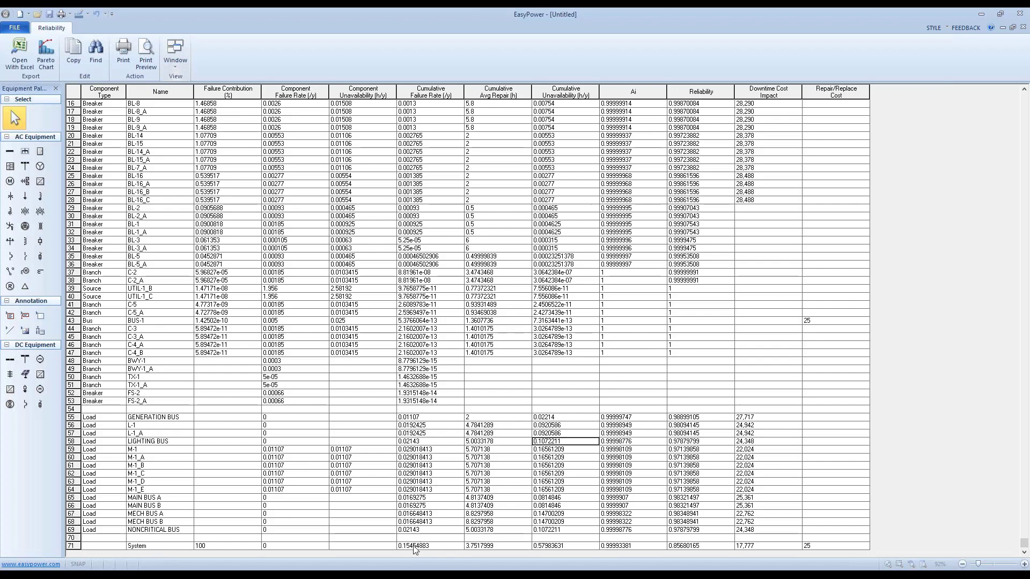
Examine the System row's cumulative failure rate, cumulative unavailability and Ai in the reliability results
{"action": "left_click", "coordinate": [153, 547]}
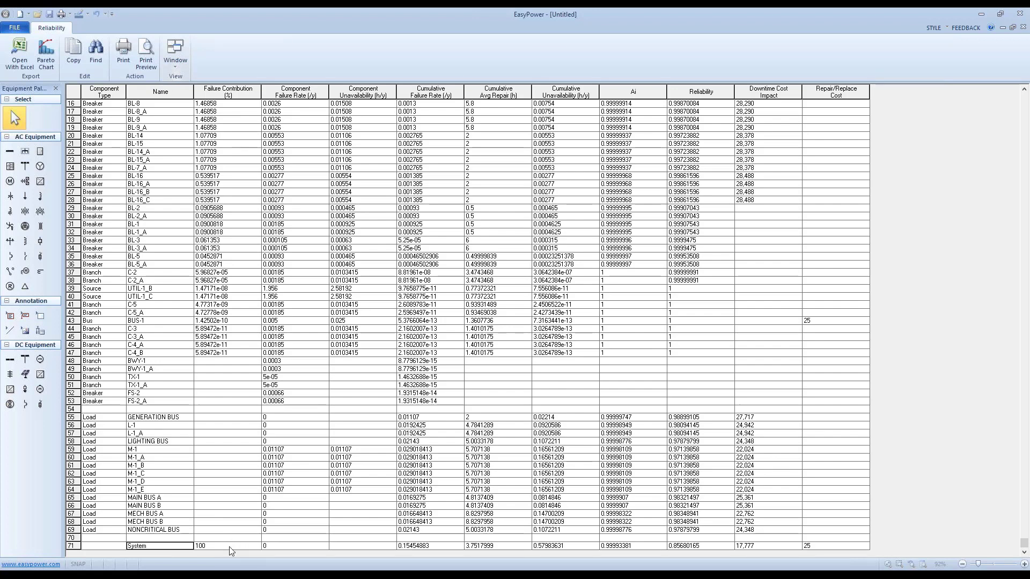
{"action": "left_click", "coordinate": [432, 546]}
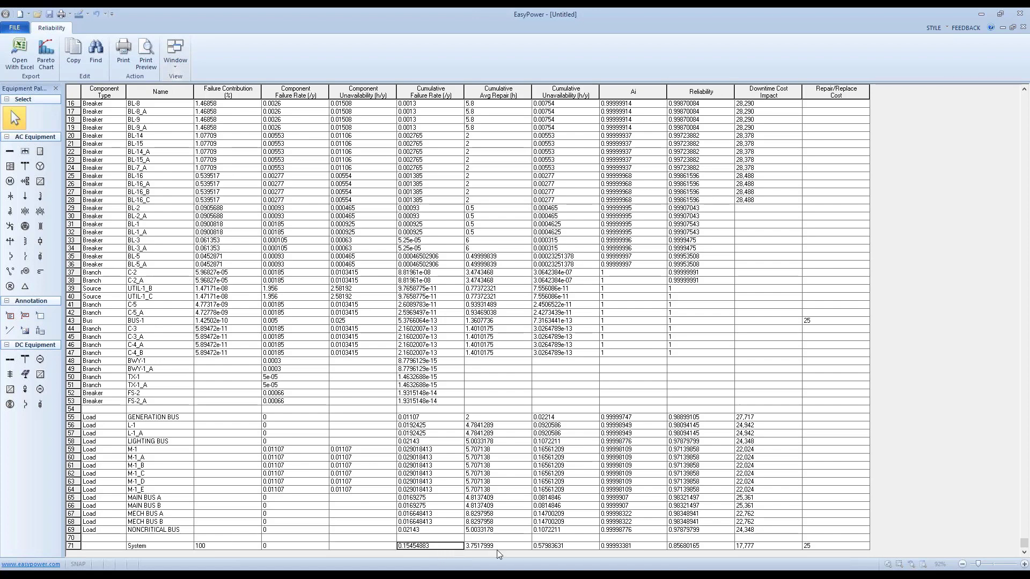
{"action": "left_click", "coordinate": [567, 547]}
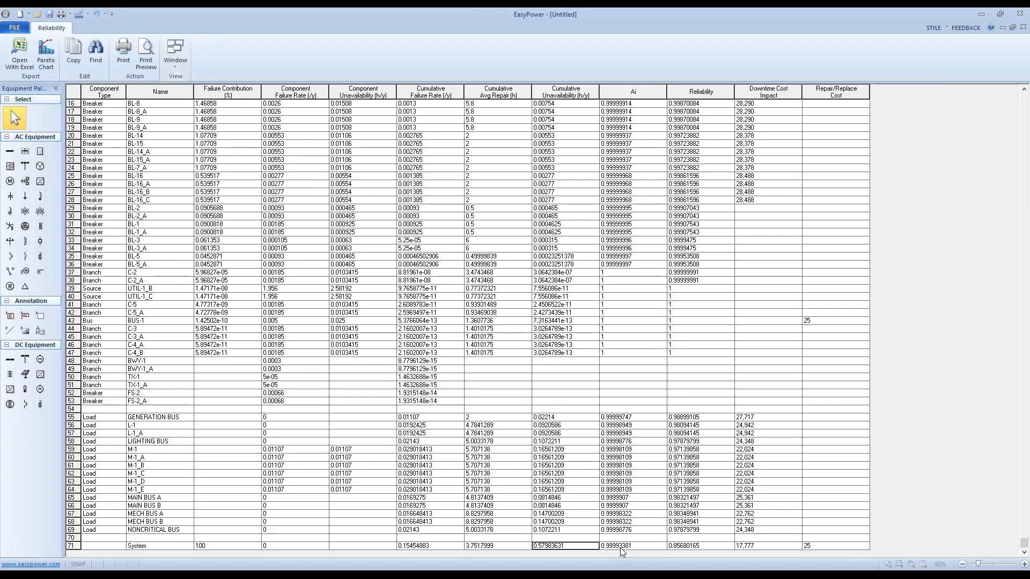
{"action": "left_click", "coordinate": [648, 547]}
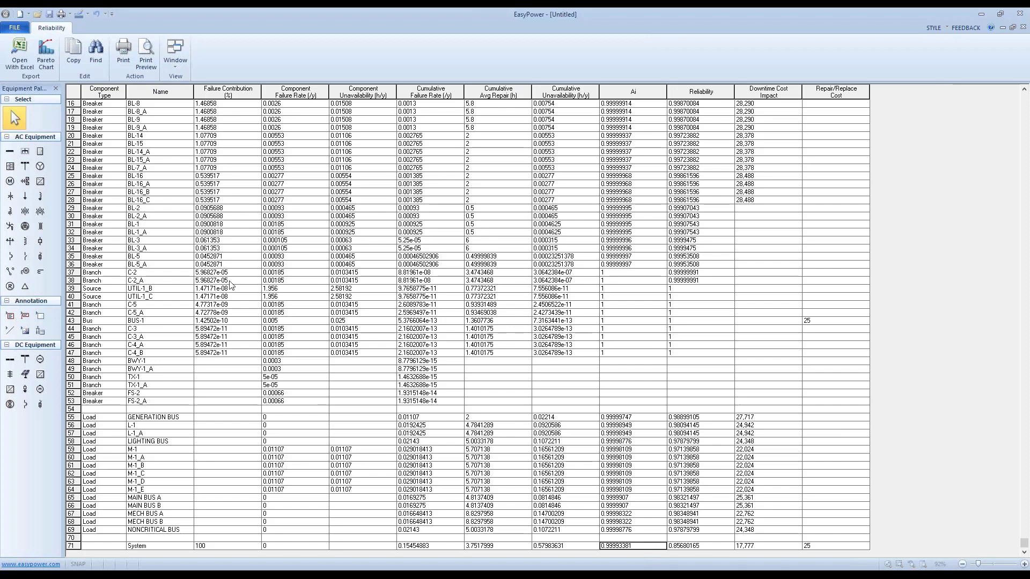
Generate the Pareto chart of cumulative unavailability from the reliability evaluation results
{"action": "left_click", "coordinate": [175, 64]}
{"action": "left_click", "coordinate": [181, 54]}
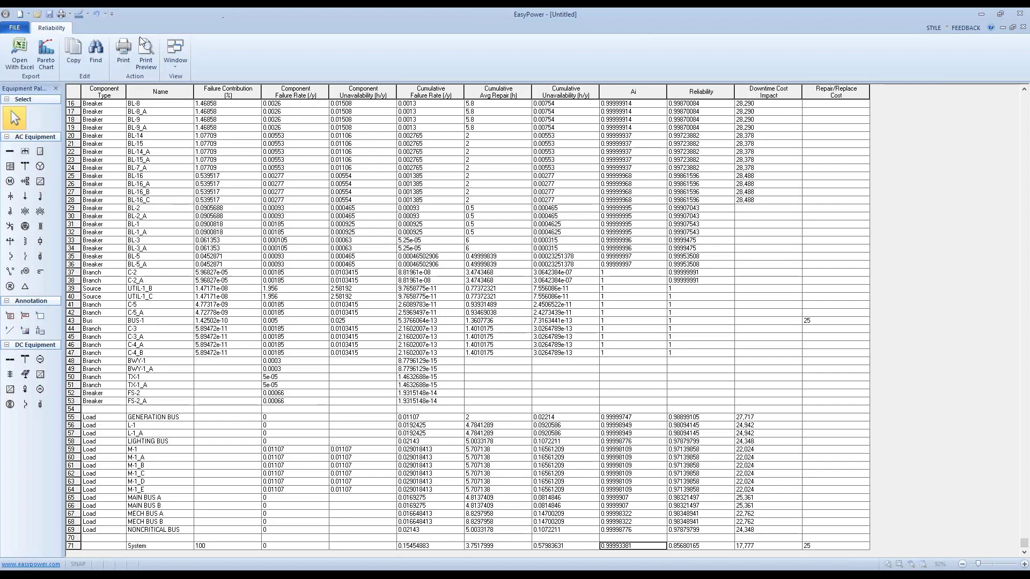
{"action": "left_click", "coordinate": [48, 57]}
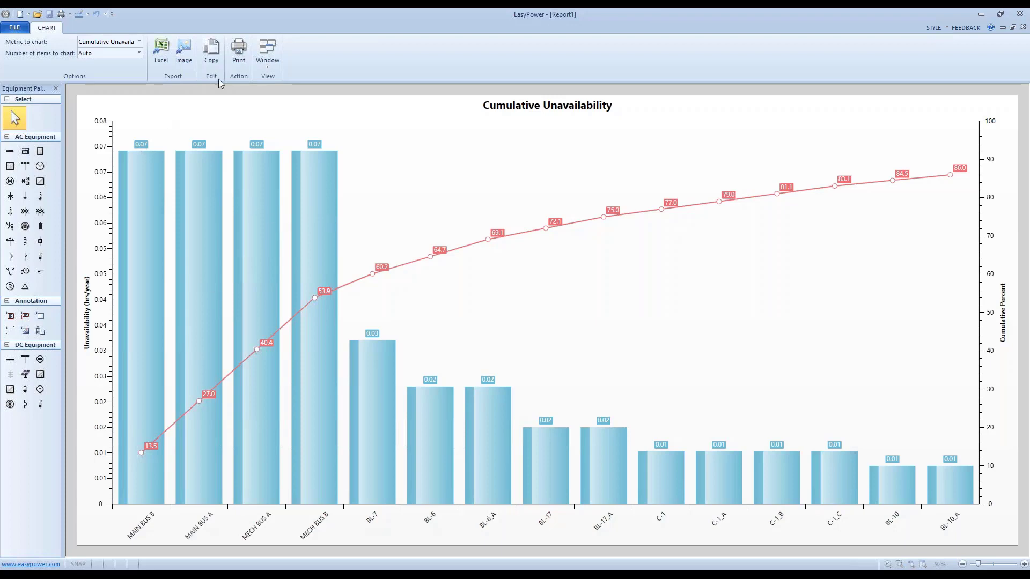
Switch to the Reliability Database View and review the equipment failure rates and repair times from buses through busways
{"action": "left_click", "coordinate": [262, 62]}
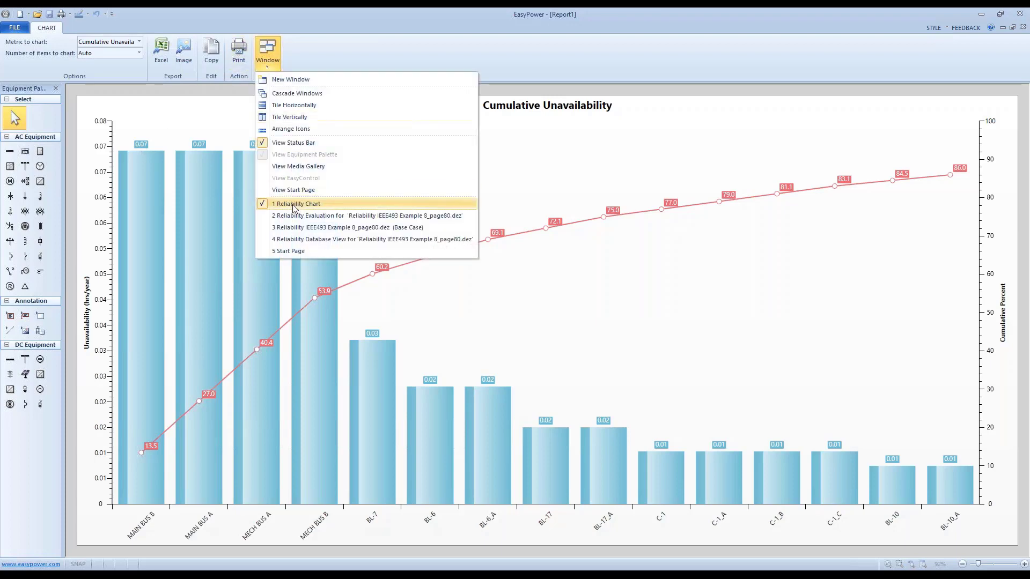
{"action": "left_click", "coordinate": [302, 240]}
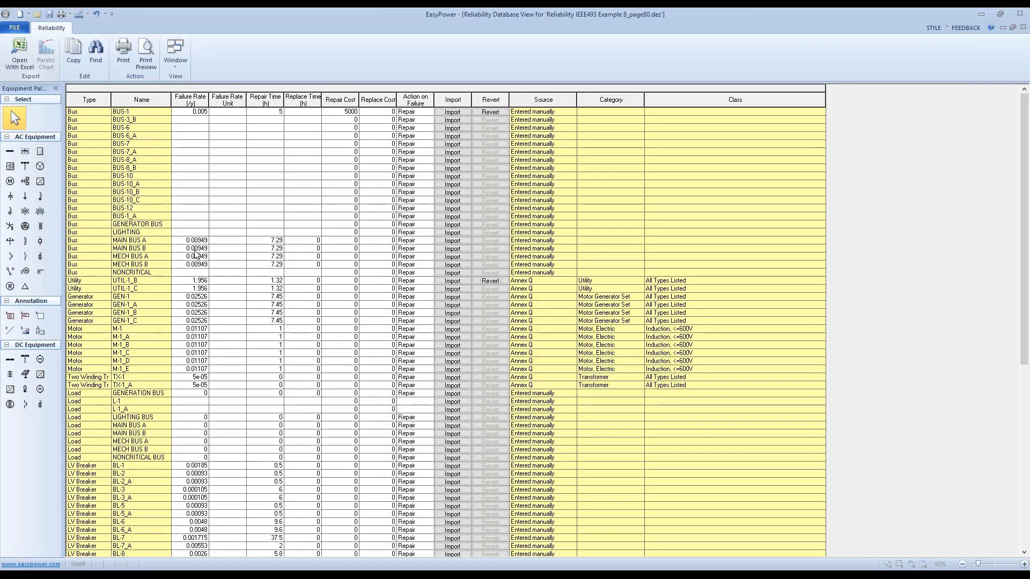
{"action": "scroll", "coordinate": [207, 396], "scroll_direction": "down", "scroll_amount": 2}
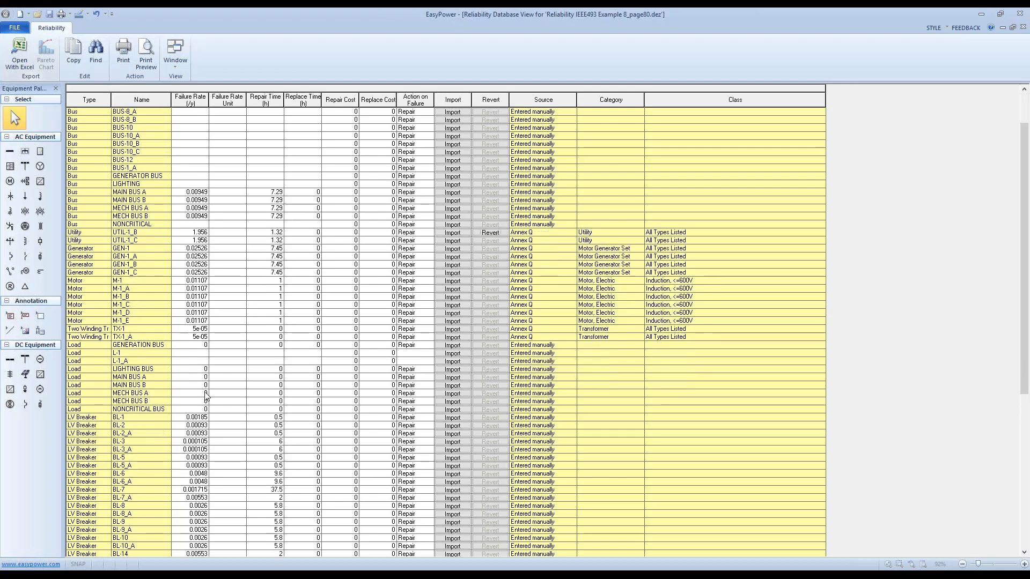
{"action": "scroll", "coordinate": [206, 396], "scroll_direction": "down", "scroll_amount": 10}
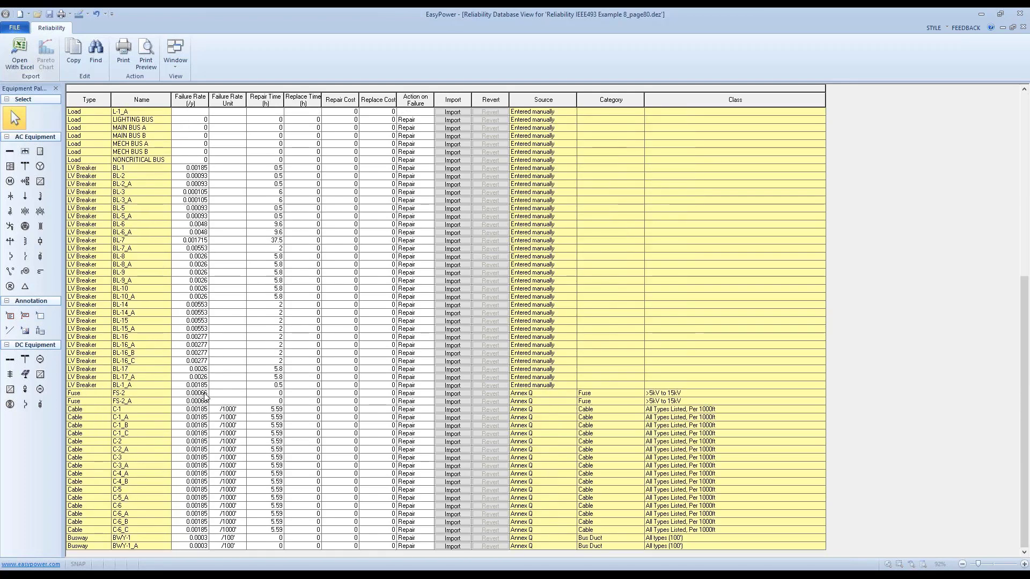
{"action": "scroll", "coordinate": [183, 374], "scroll_direction": "up", "scroll_amount": 12}
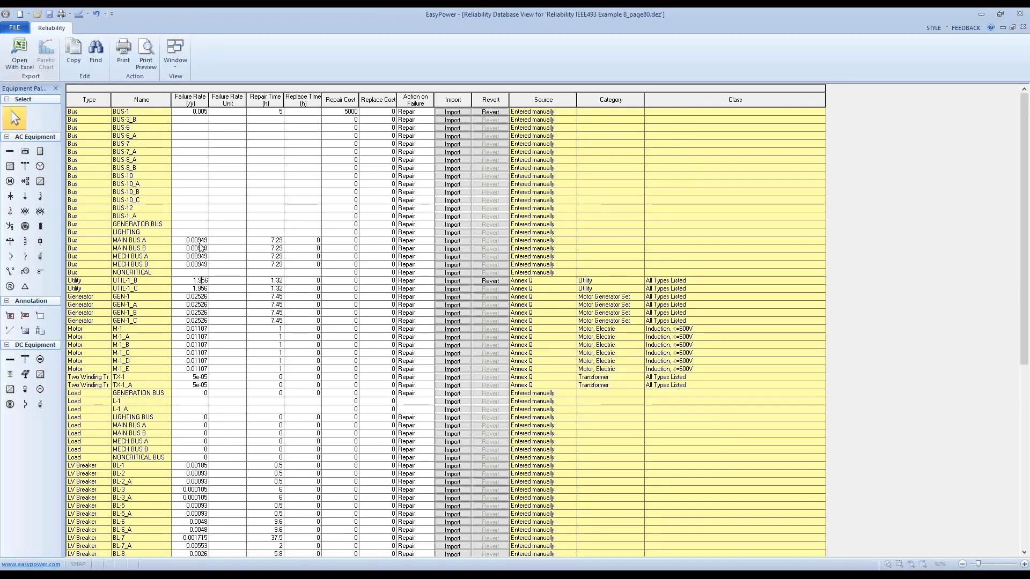
Revisit the Reliability Chart's cumulative unavailability and return to the Reliability Database View
{"action": "left_click", "coordinate": [176, 61]}
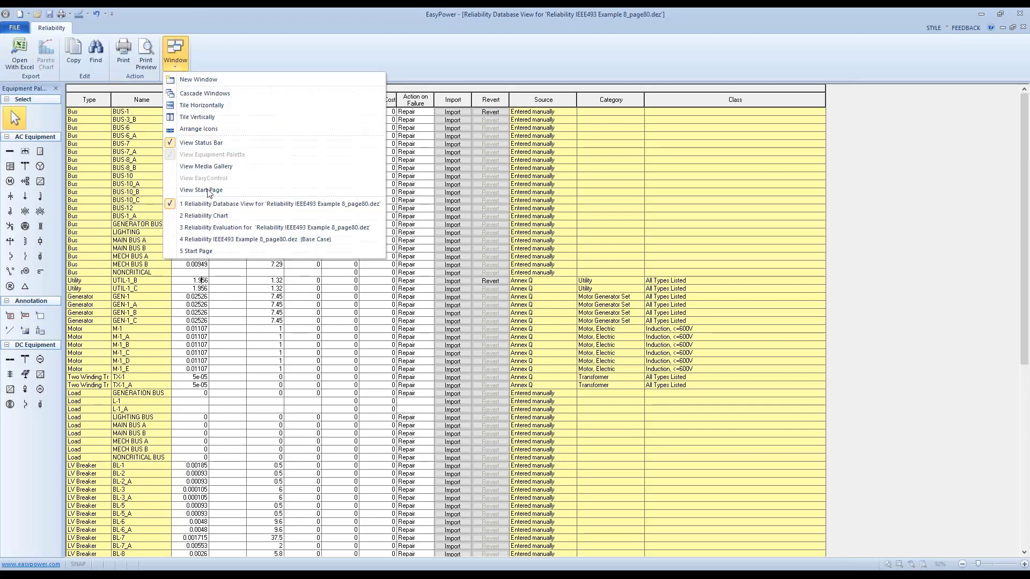
{"action": "left_click", "coordinate": [208, 215]}
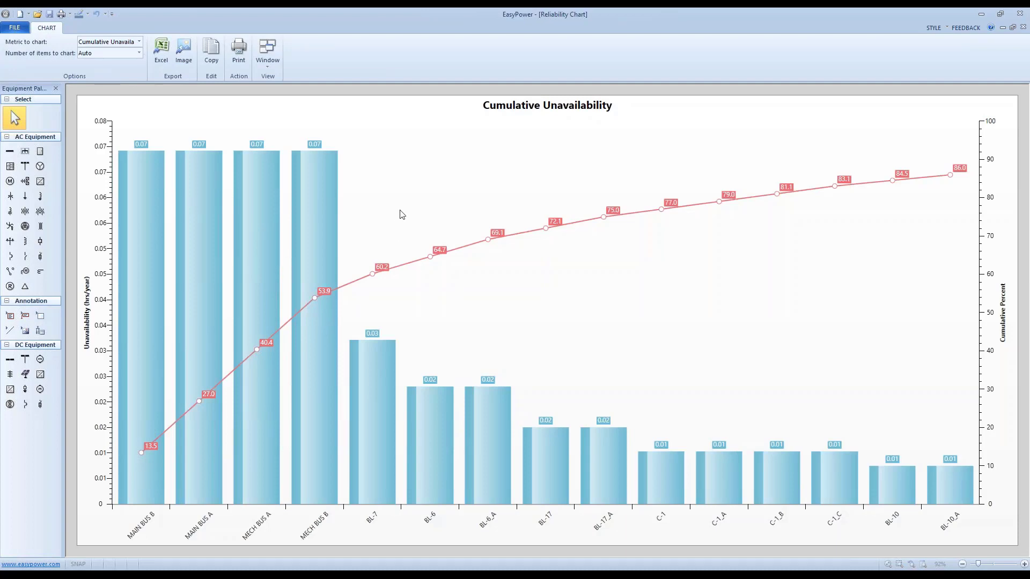
{"action": "left_click", "coordinate": [270, 68]}
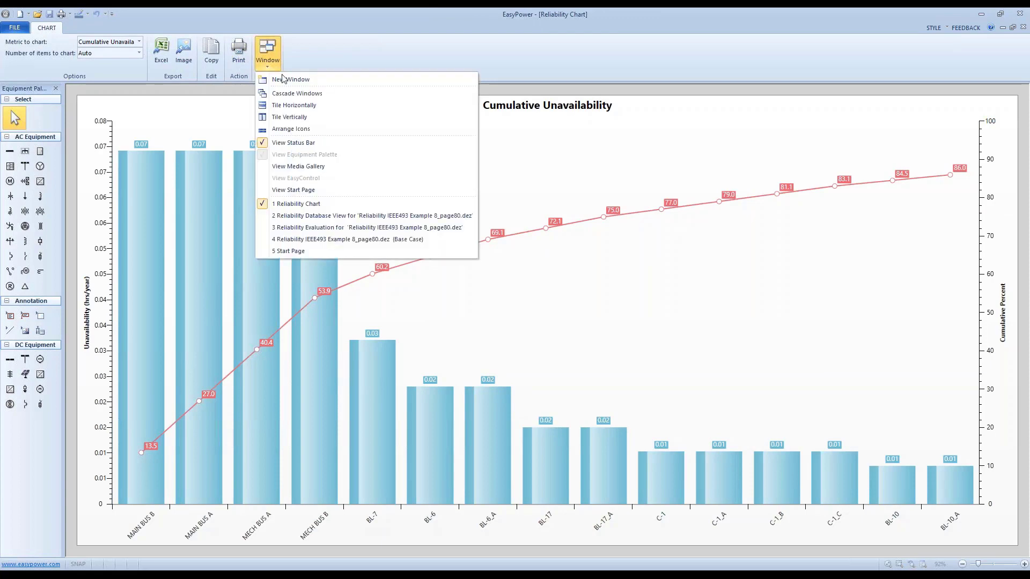
{"action": "left_click", "coordinate": [312, 217]}
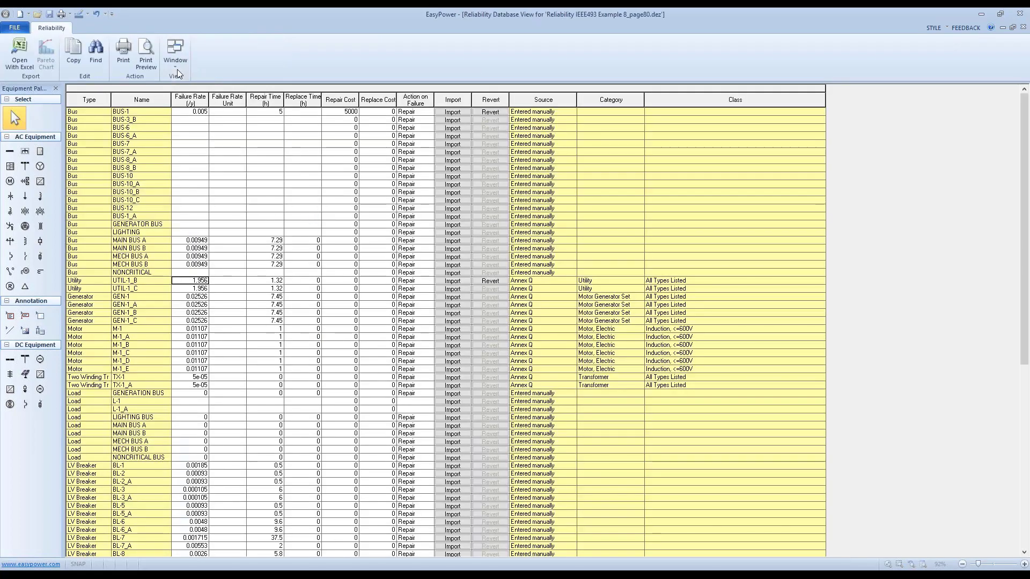
Return to the Base Case one-line, highlight MAIN BUS A to inspect its connections, and clear the selection
{"action": "left_click", "coordinate": [175, 65]}
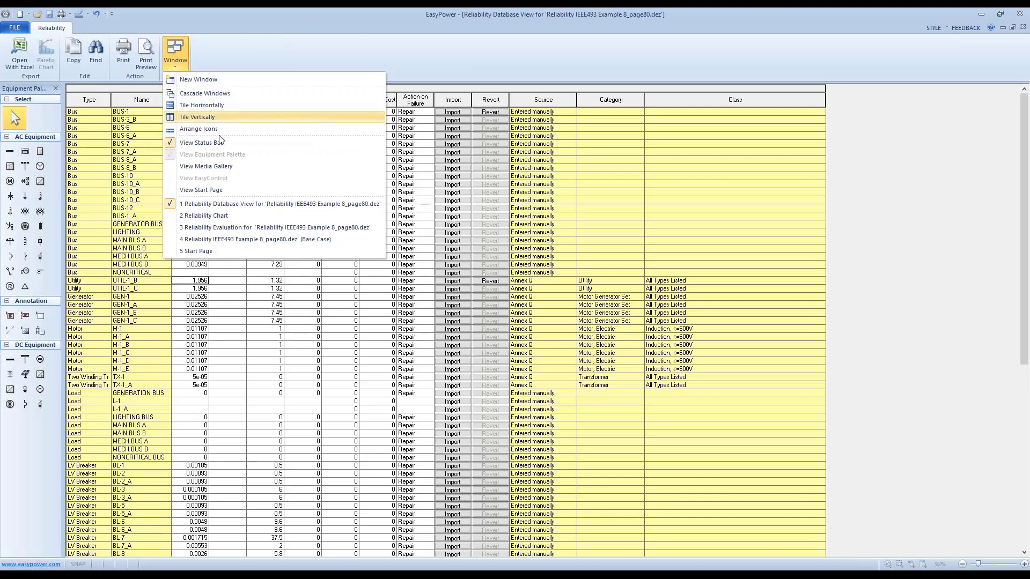
{"action": "left_click", "coordinate": [231, 239]}
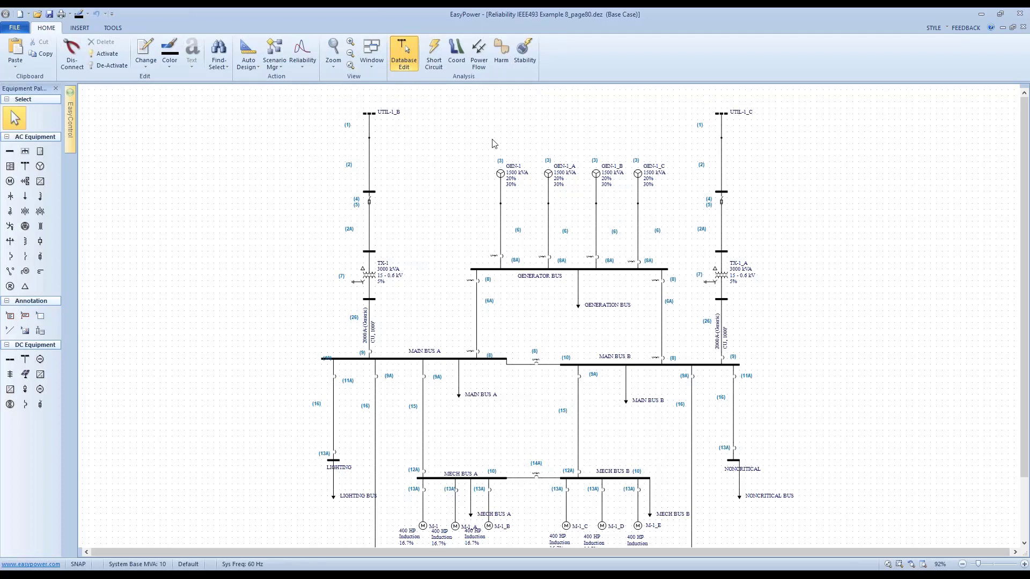
{"action": "left_click", "coordinate": [445, 362]}
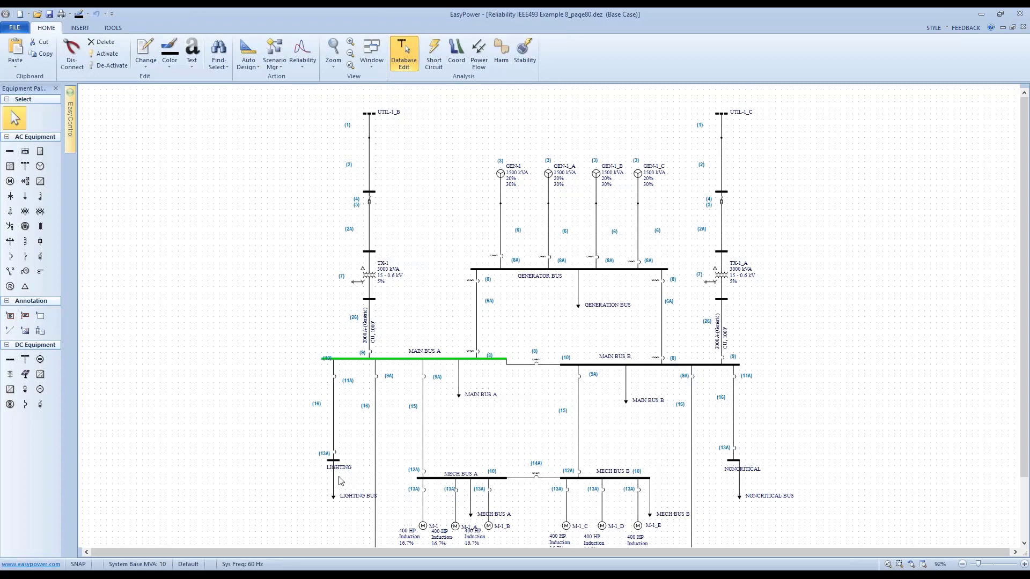
{"action": "left_click", "coordinate": [263, 324]}
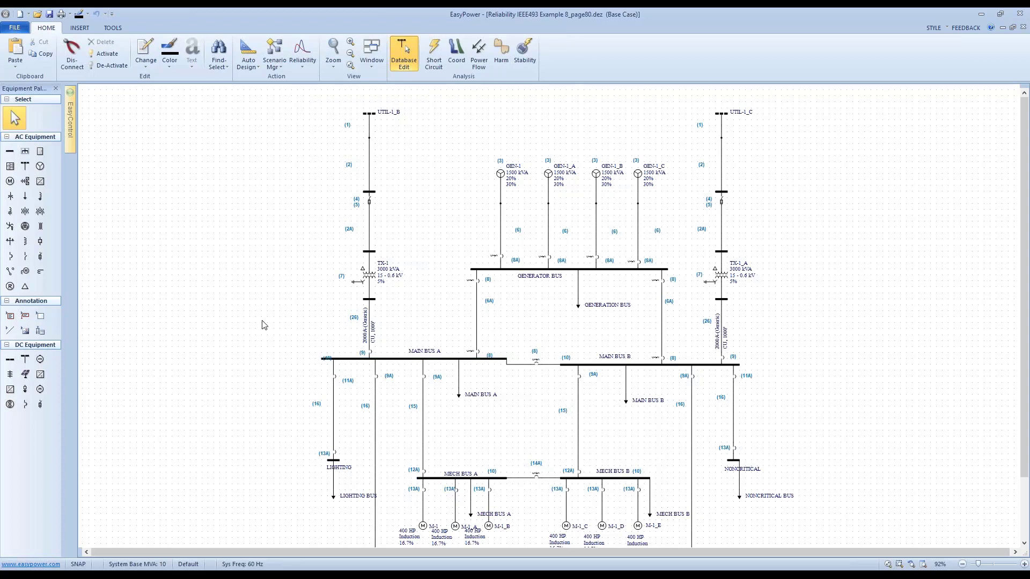